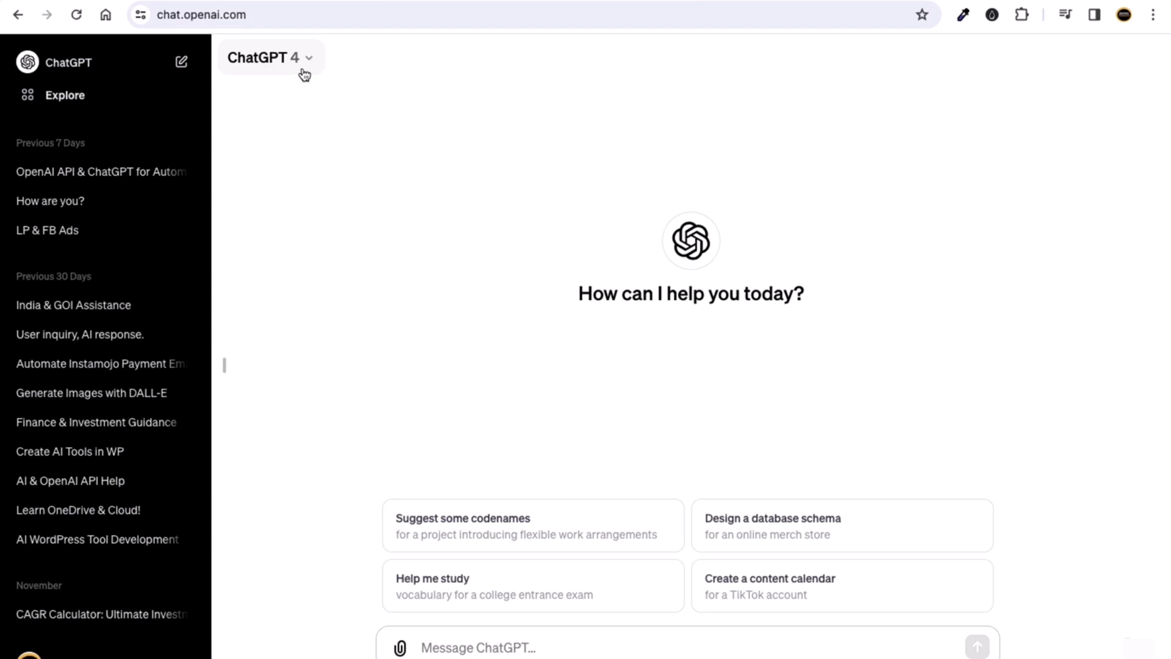
Step: Open the Explore page of GPTs and hide the chat history sidebar
{"action": "left_click", "coordinate": [224, 366]}
{"action": "left_click", "coordinate": [13, 366]}
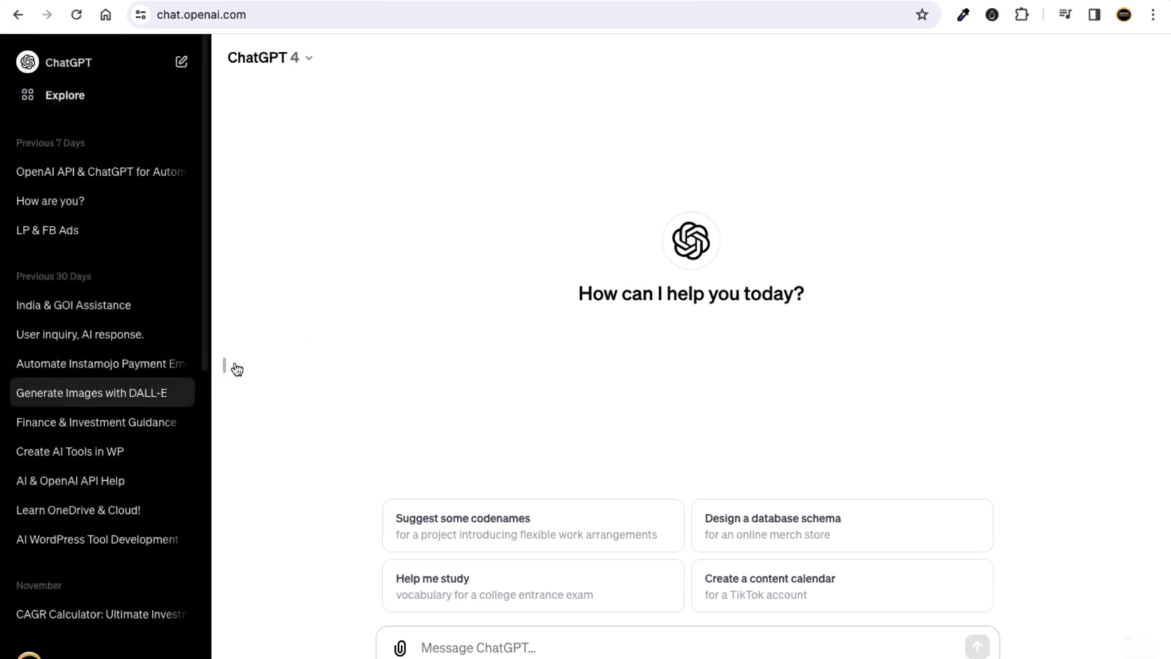
{"action": "left_click", "coordinate": [80, 106]}
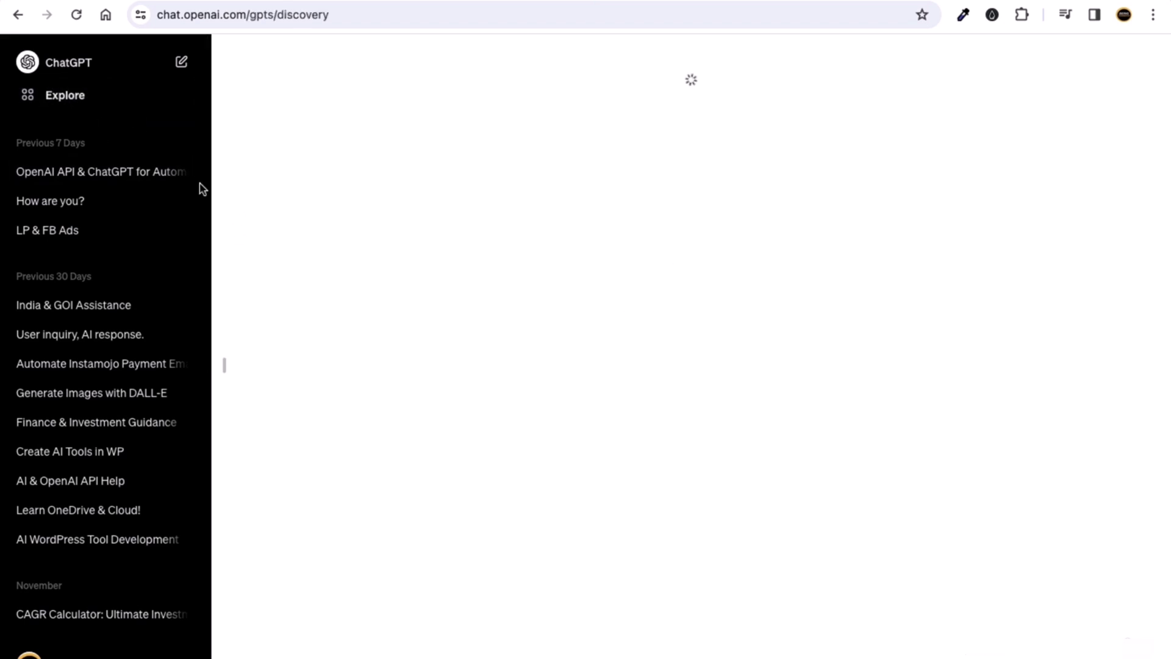
{"action": "left_click", "coordinate": [228, 364]}
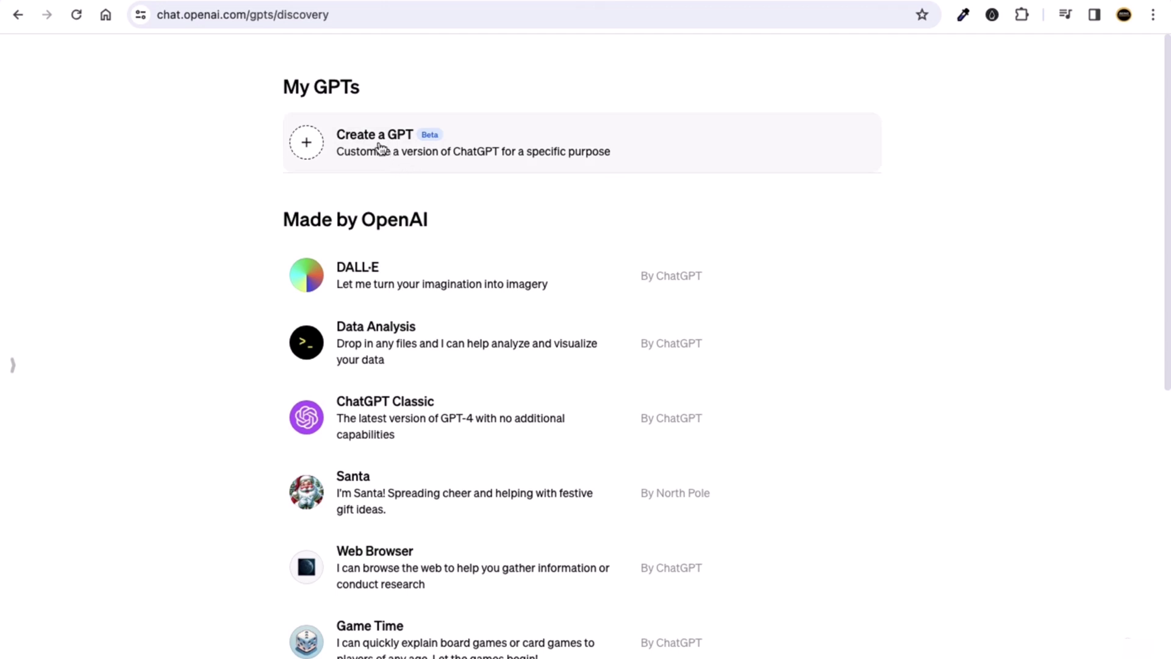
Step: Look through the list of GPTs made by OpenAI on the Explore page
{"action": "scroll", "coordinate": [773, 313], "scroll_direction": "down", "scroll_amount": 1}
{"action": "left_click_drag", "start_coordinate": [282, 147], "coordinate": [361, 147]}
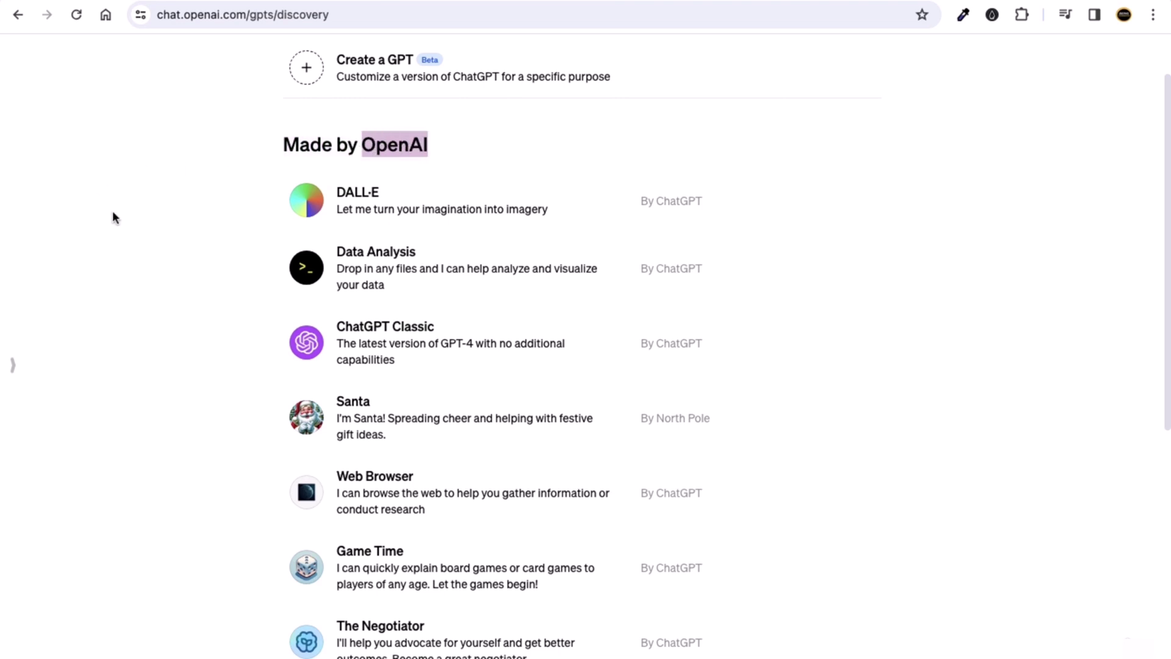
{"action": "left_click", "coordinate": [319, 146]}
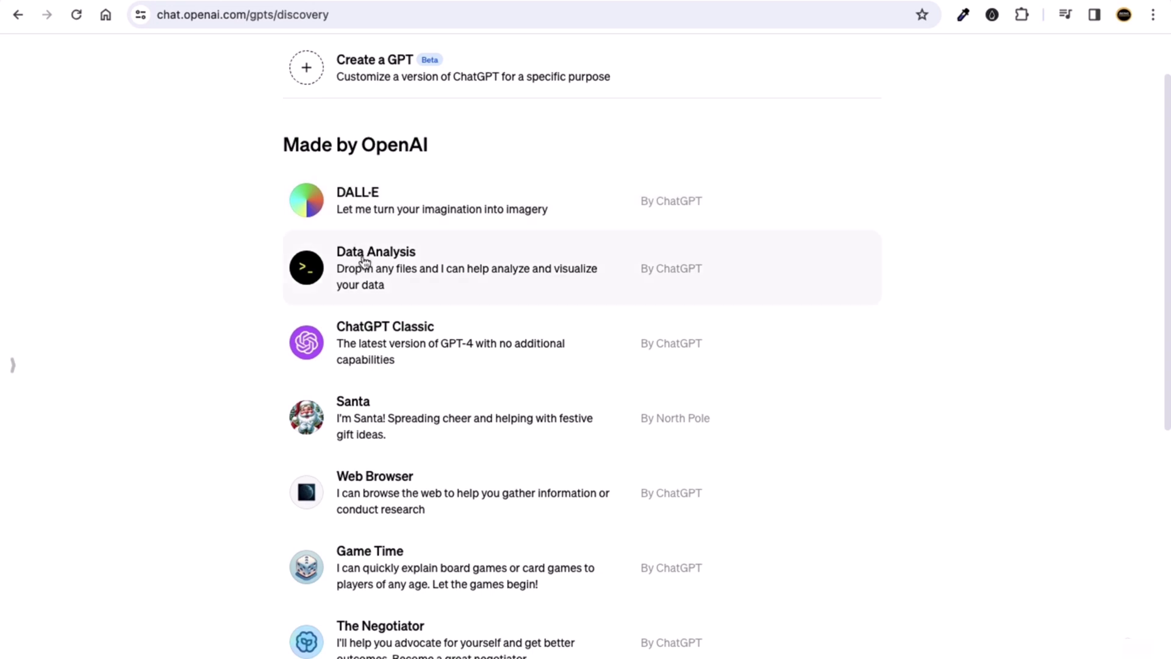
{"action": "scroll", "coordinate": [392, 404], "scroll_direction": "down", "scroll_amount": 3}
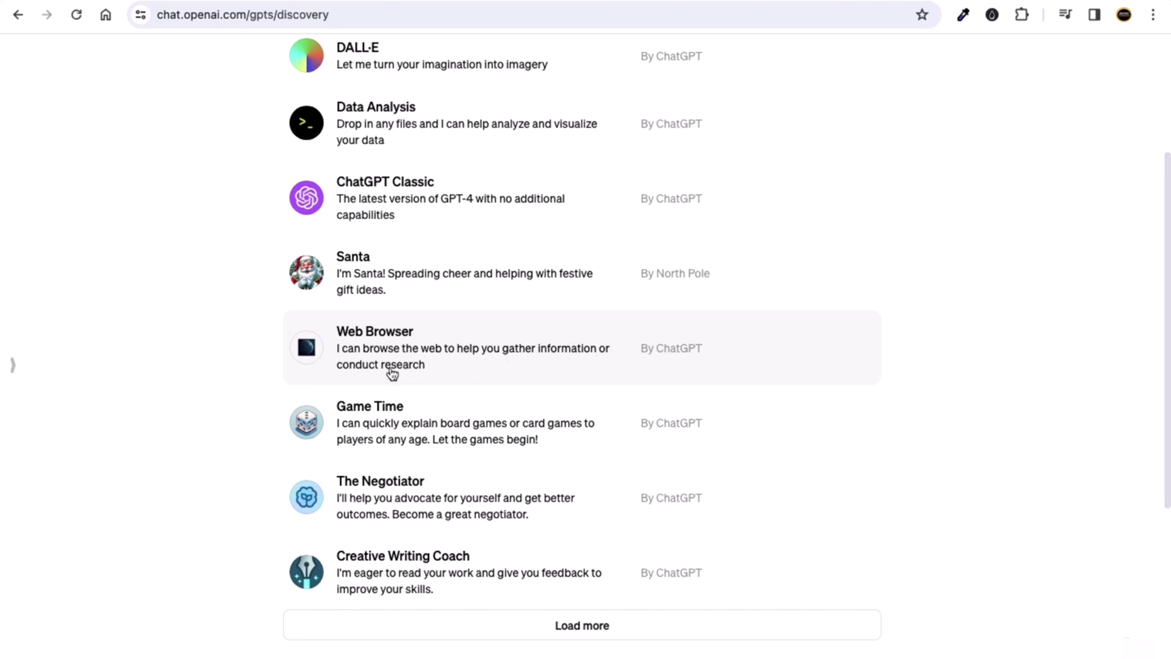
{"action": "scroll", "coordinate": [452, 374], "scroll_direction": "down", "scroll_amount": 2}
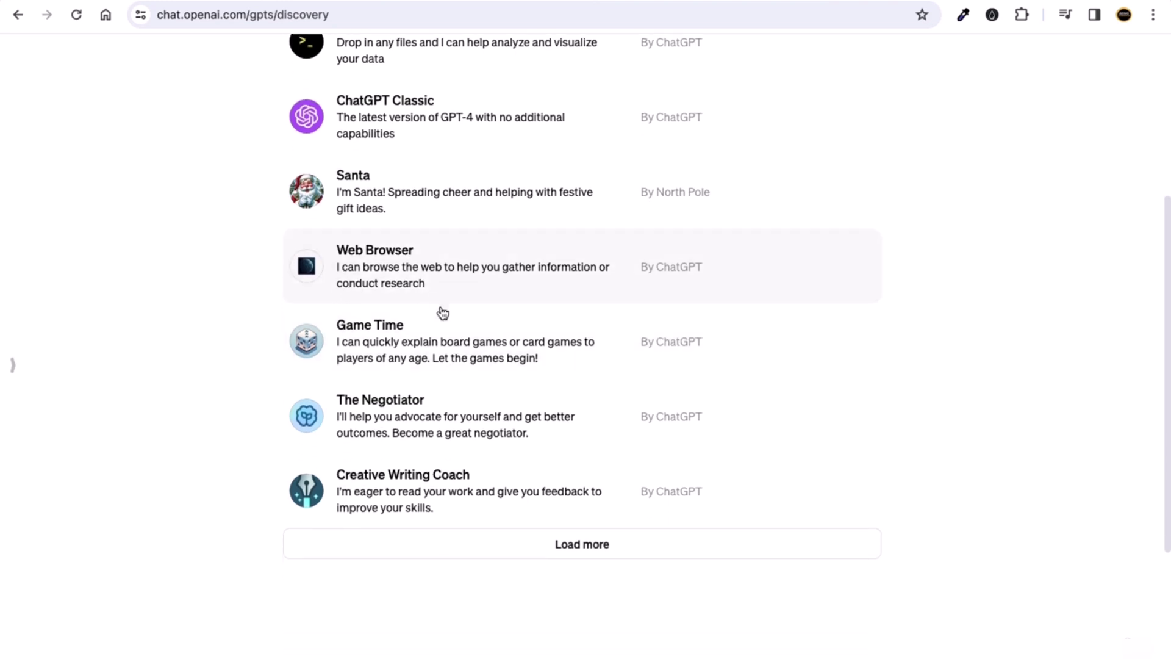
{"action": "scroll", "coordinate": [325, 251], "scroll_direction": "up", "scroll_amount": 1}
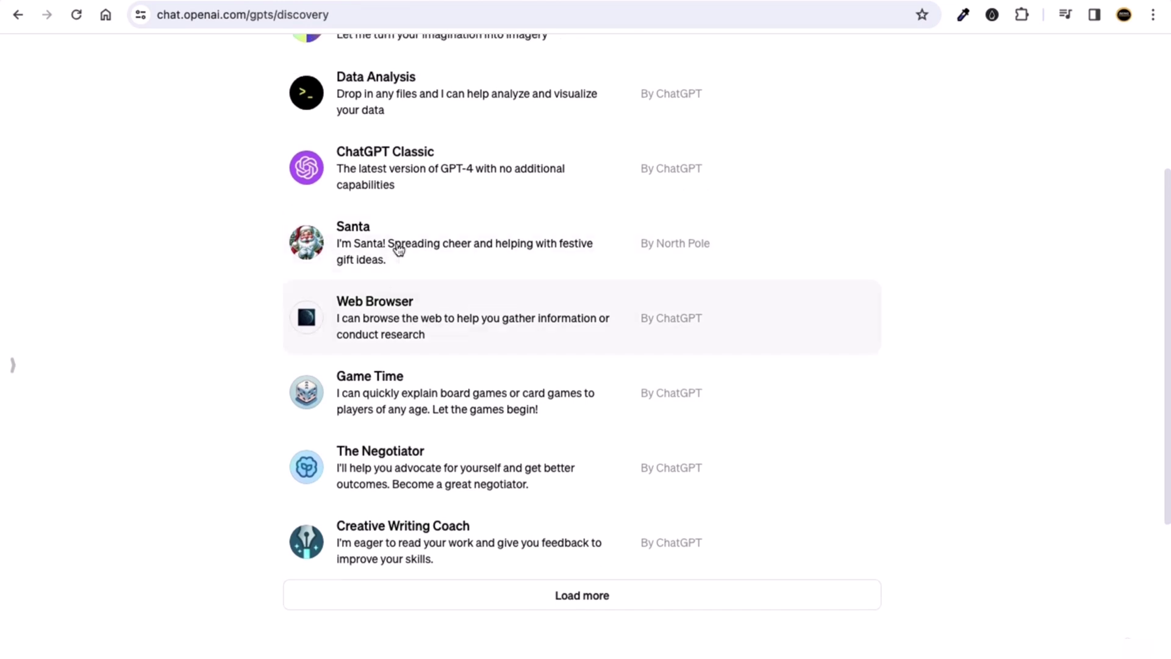
{"action": "scroll", "coordinate": [382, 280], "scroll_direction": "up", "scroll_amount": 5}
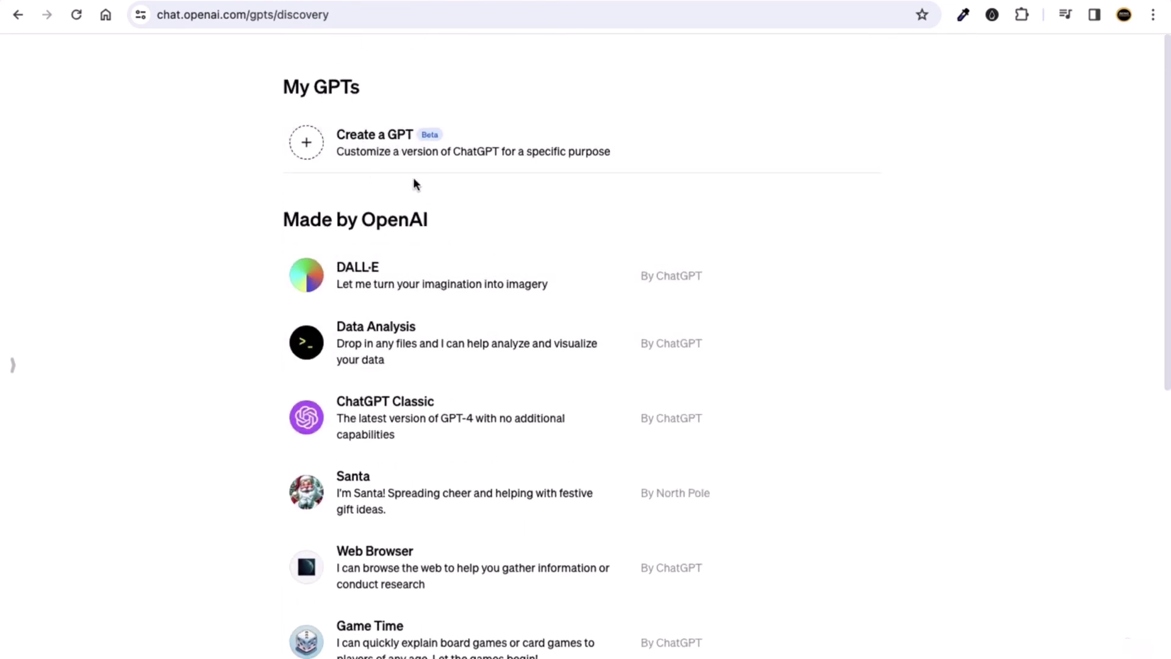
Step: Start creating a new GPT and write to its builder: "I want to build a GPT that helps me to learn and apply digital marketing concepts."
{"action": "left_click", "coordinate": [360, 144]}
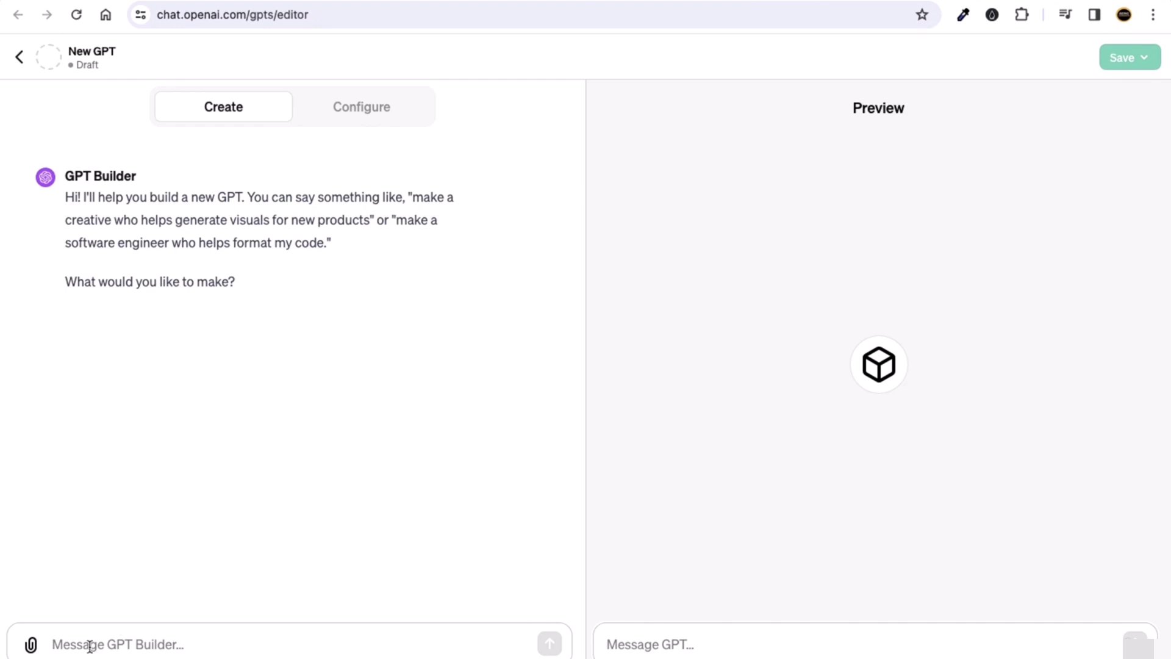
{"action": "left_click", "coordinate": [79, 650]}
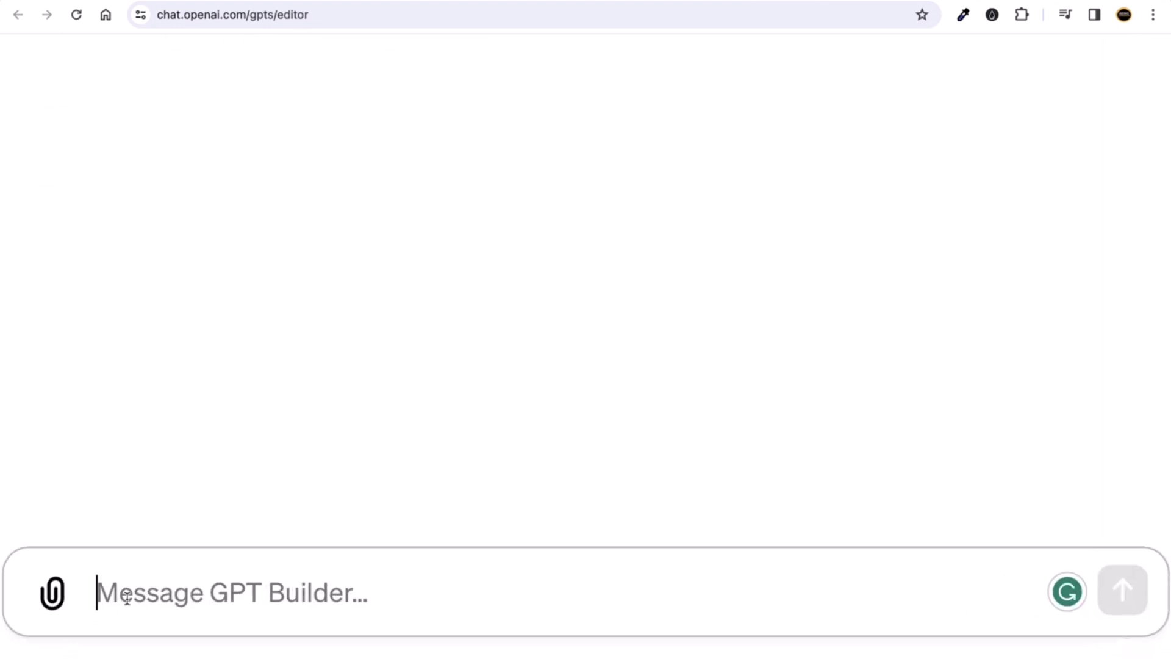
{"action": "type", "text": "I want to build a GPT"}
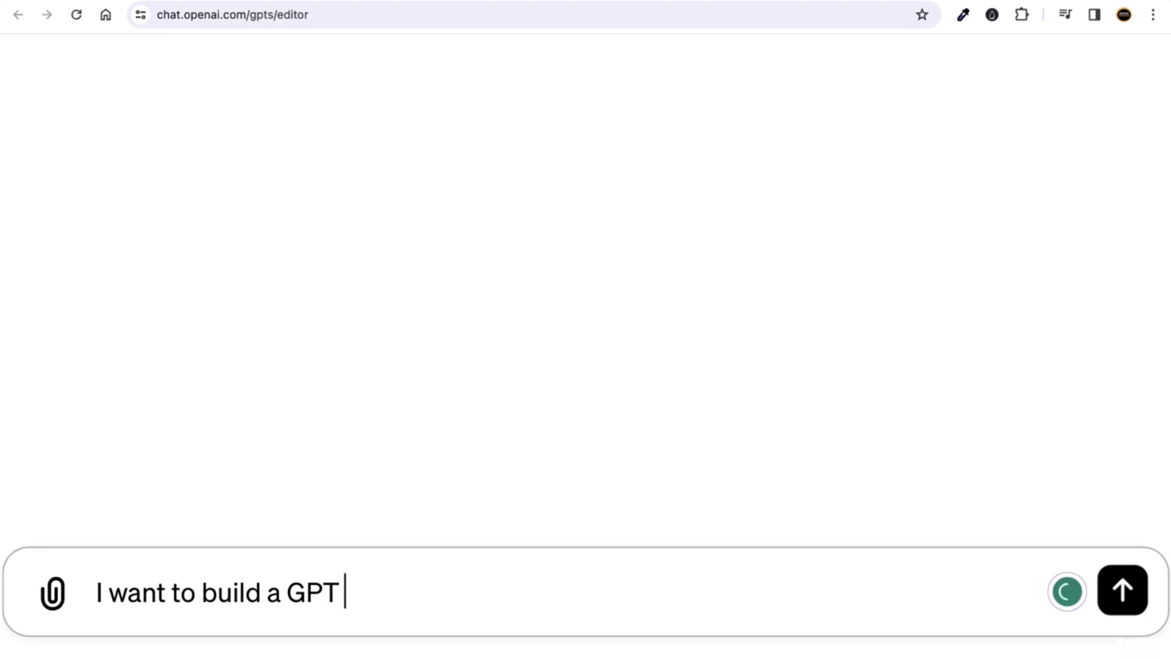
{"action": "type", "text": " that he"}
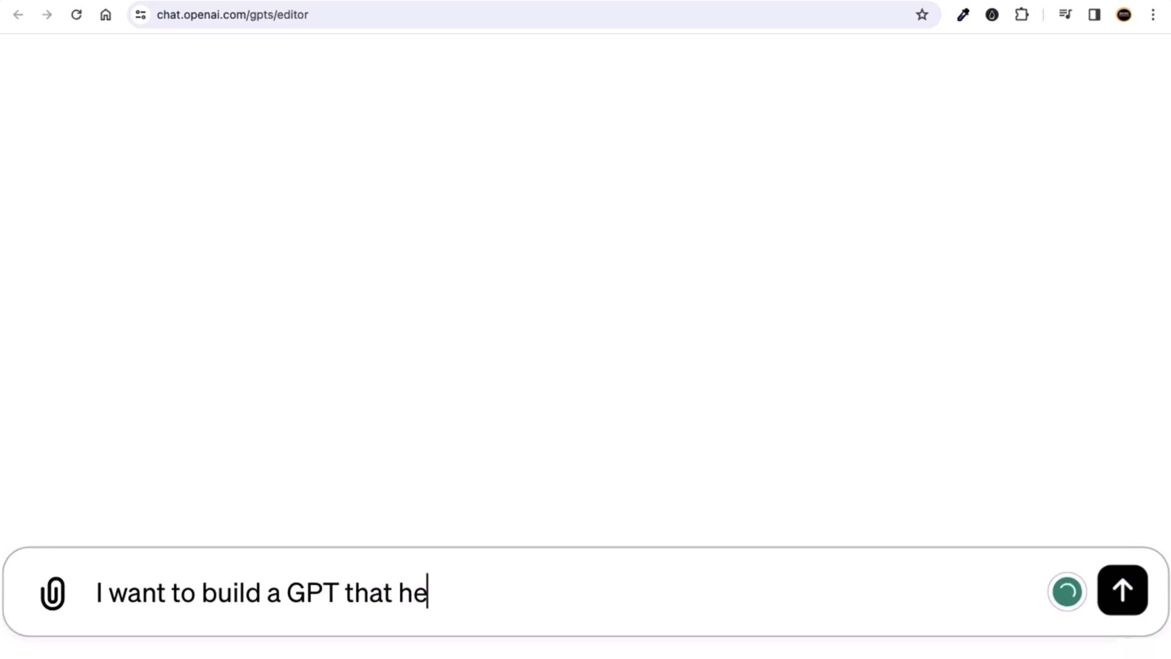
{"action": "type", "text": "lps me "}
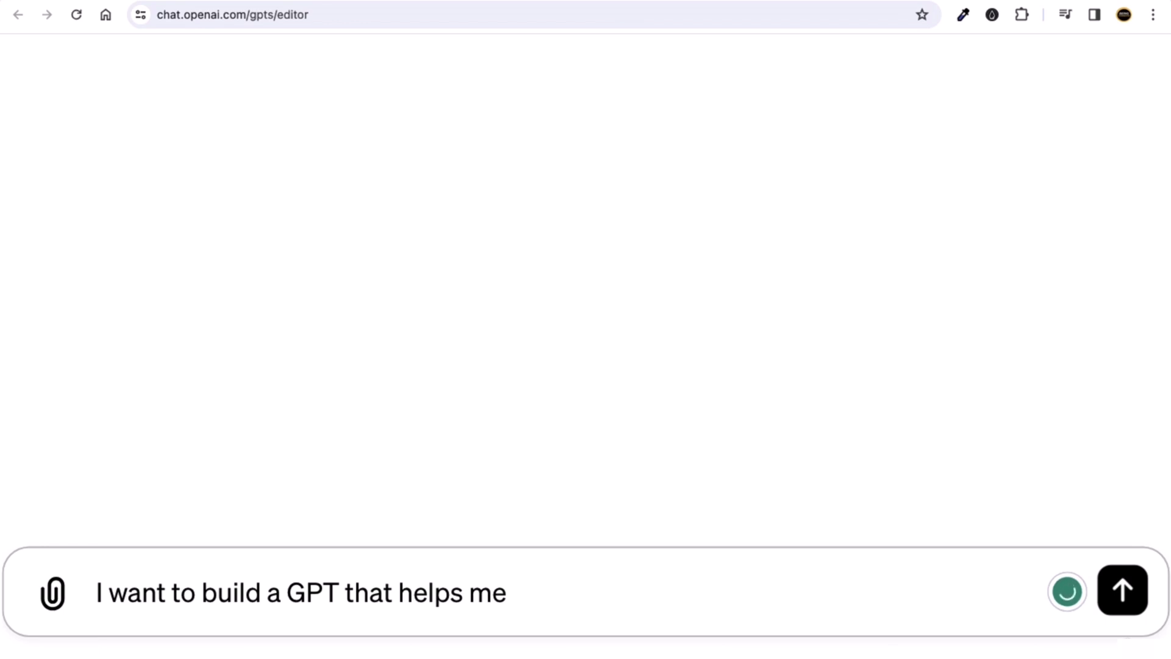
{"action": "type", "text": "to learn "}
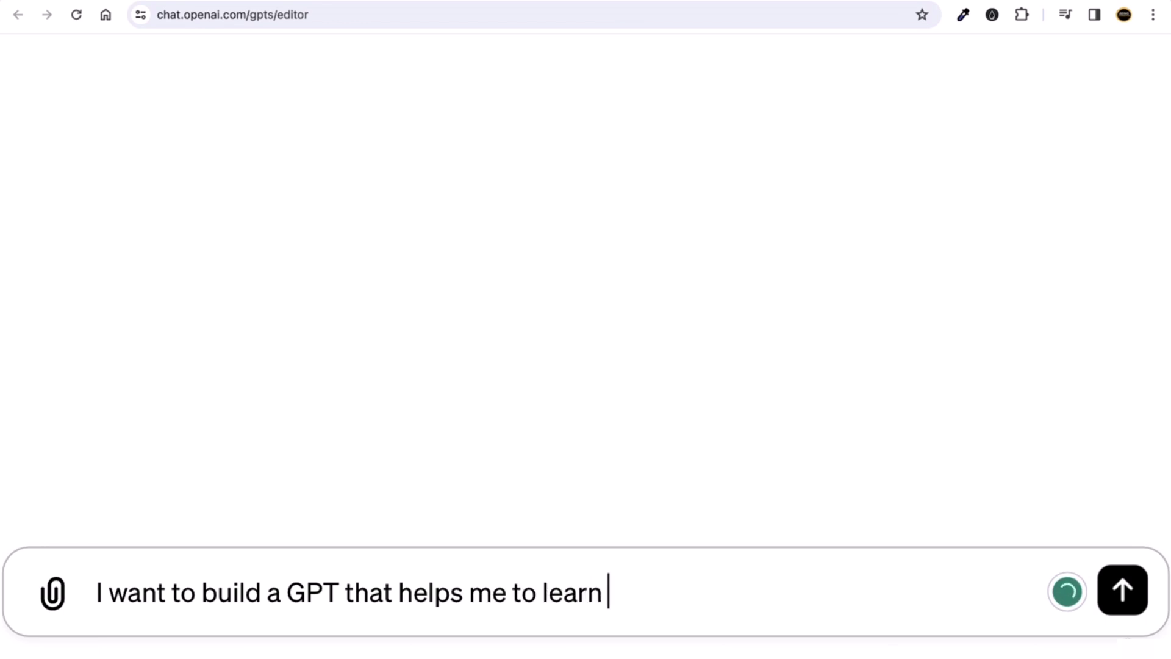
{"action": "type", "text": "and appl"}
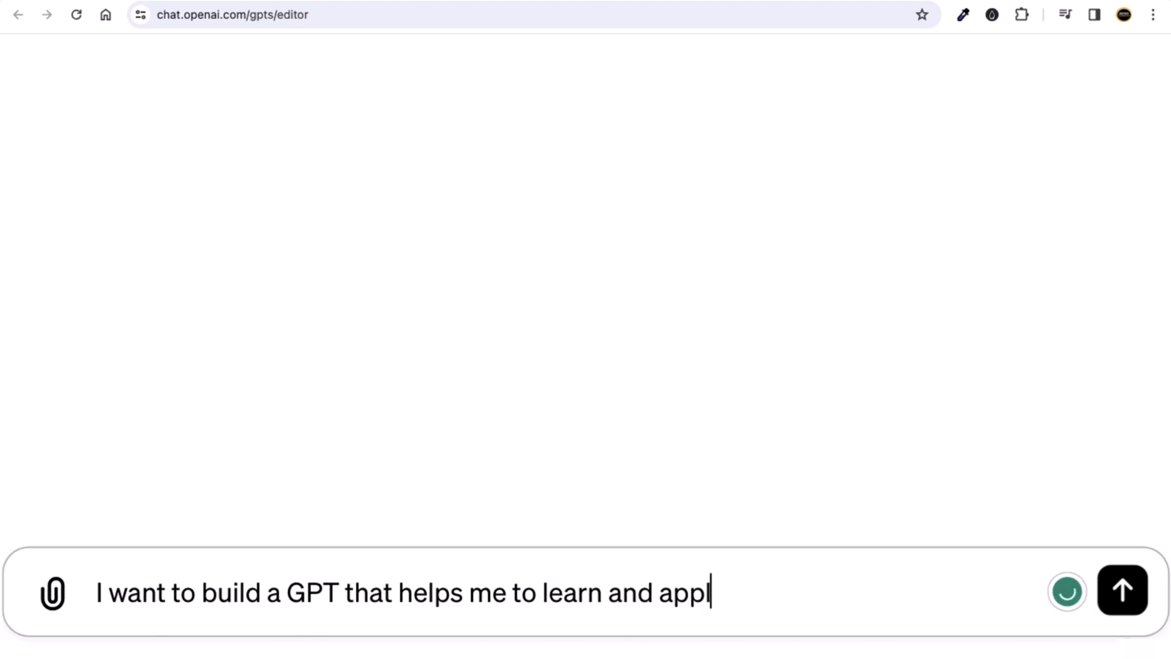
{"action": "type", "text": "y di"}
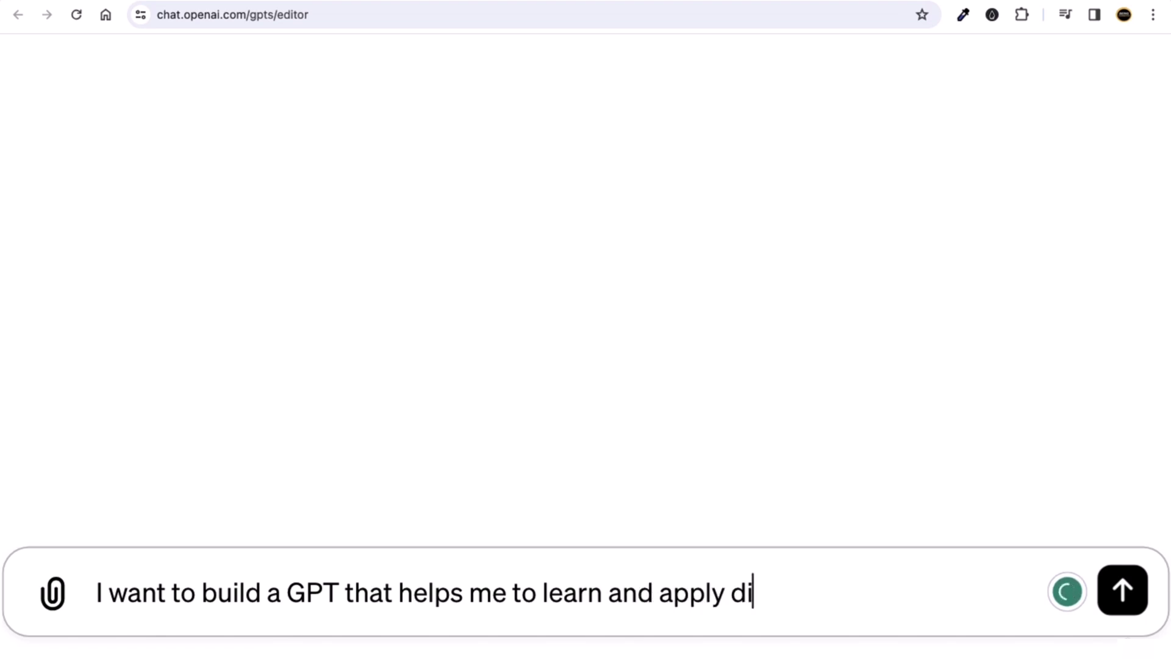
{"action": "type", "text": "gital ma"}
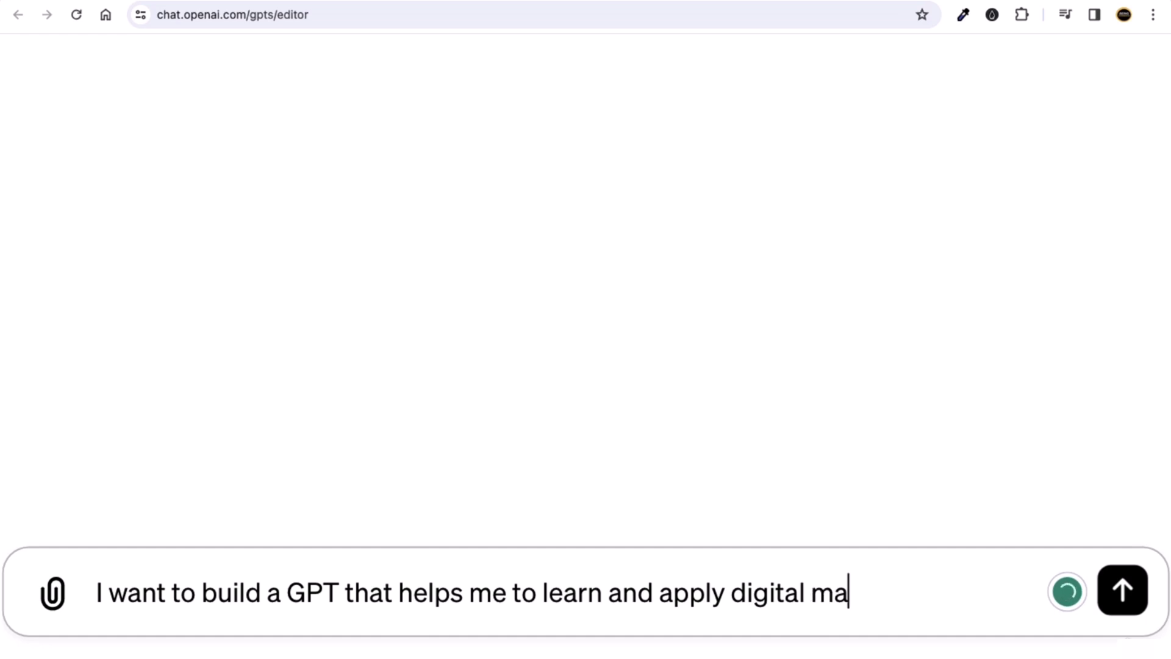
{"action": "type", "text": "rketing "}
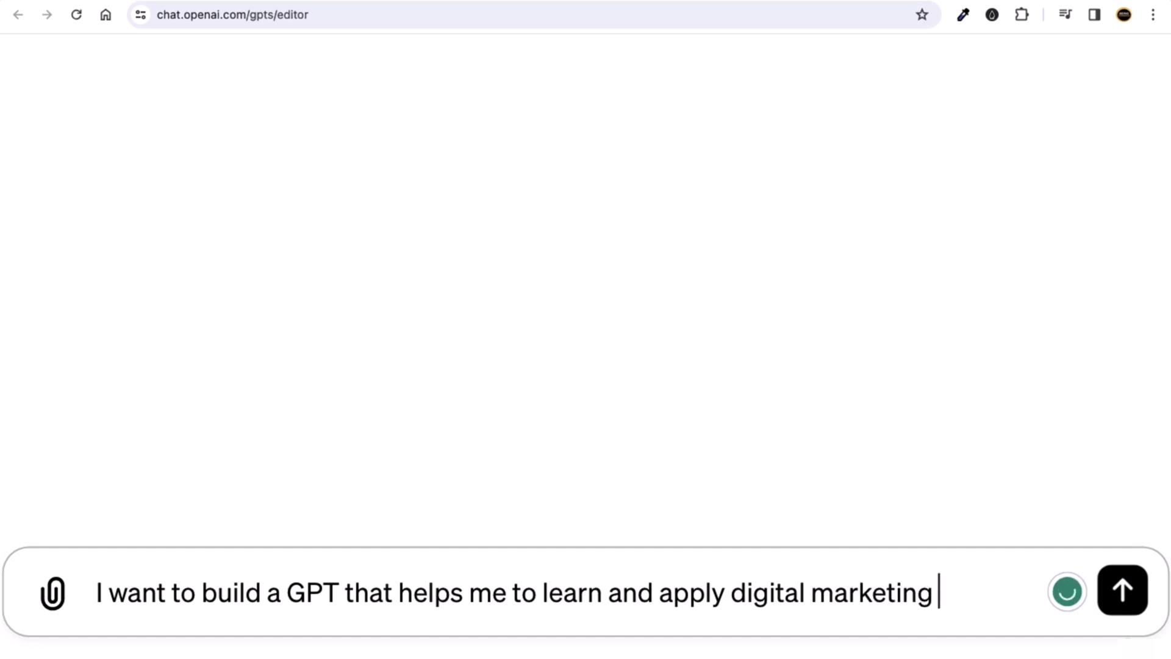
{"action": "type", "text": "concepts."}
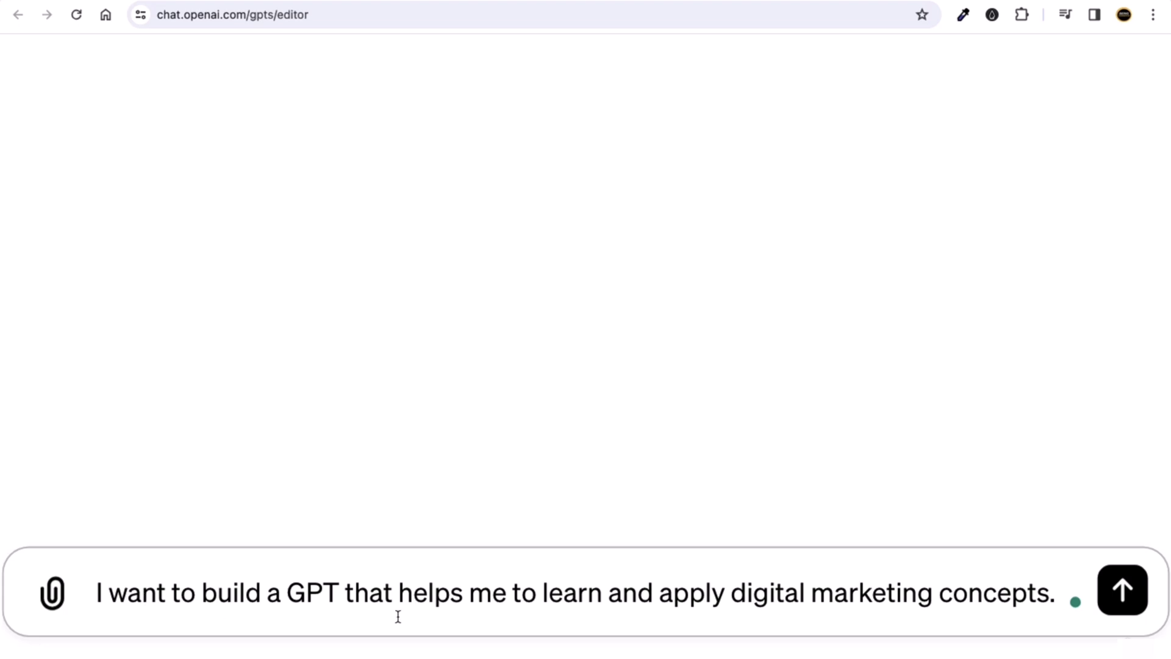
{"action": "left_click", "coordinate": [781, 593]}
{"action": "left_click_drag", "start_coordinate": [730, 592], "coordinate": [925, 591]}
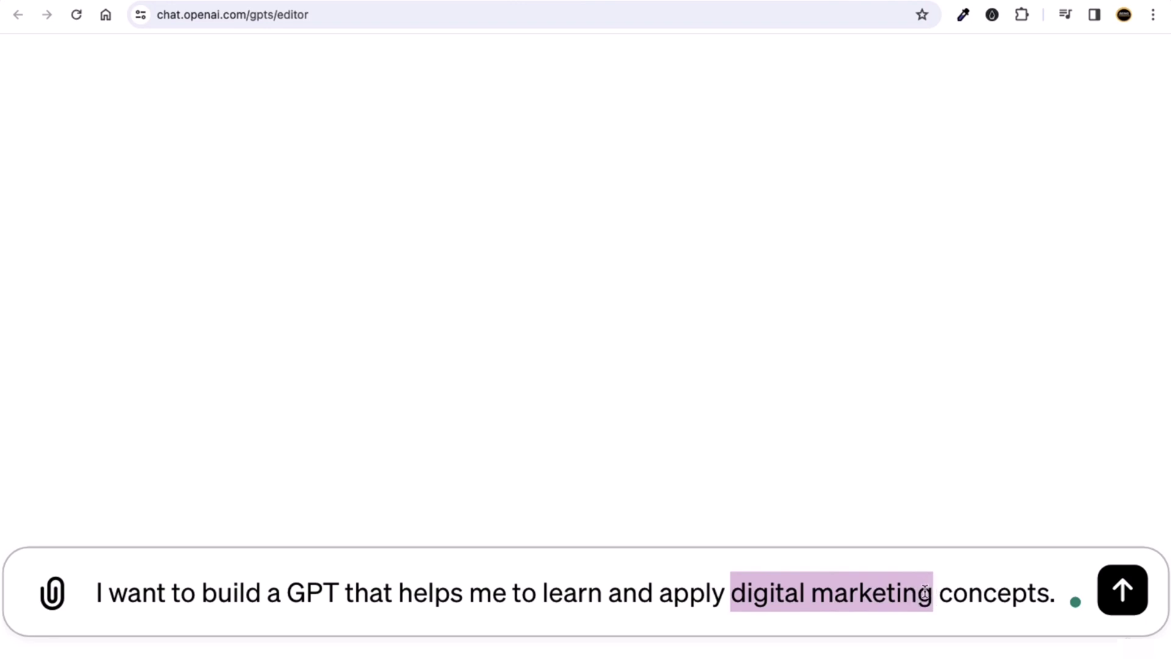
{"action": "left_click", "coordinate": [929, 597]}
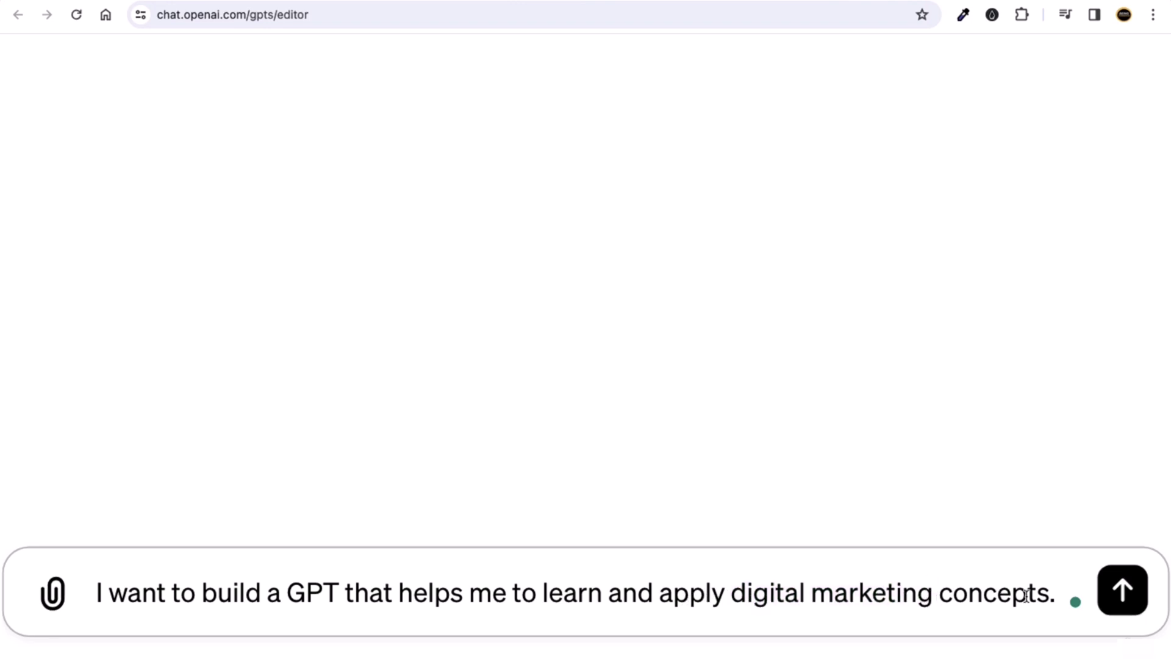
Step: Append to the prompt: "I prefer that when you explain concepts it should be in very simple and easy way to understand."
{"action": "left_click", "coordinate": [1055, 591]}
{"action": "type", "text": "I"}
{"action": "type", "text": " pre"}
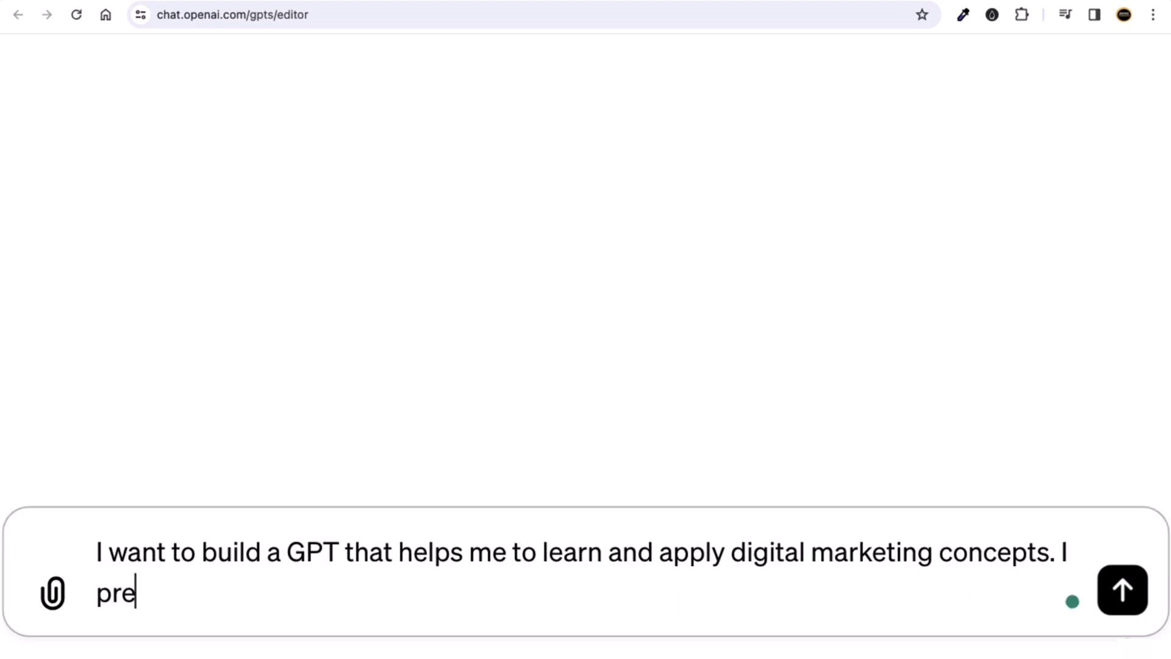
{"action": "type", "text": "fer t"}
{"action": "type", "text": "o"}
{"action": "key", "text": "BackSpace"}
{"action": "key", "text": "BackSpace"}
{"action": "type", "text": "that w"}
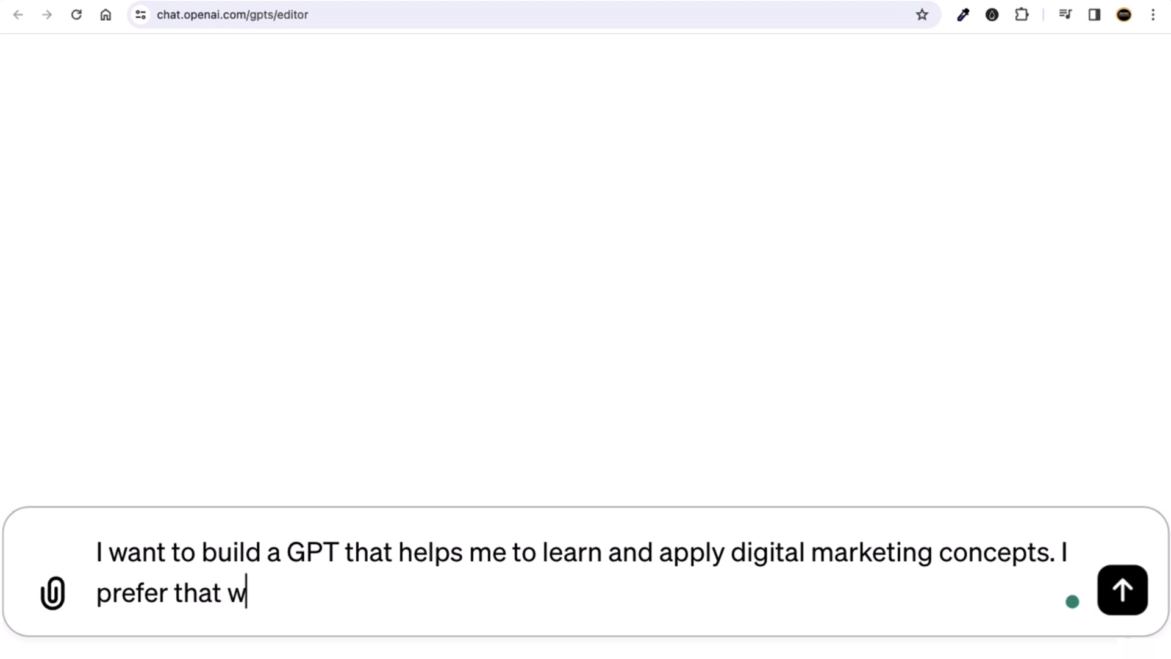
{"action": "type", "text": "hen you ex"}
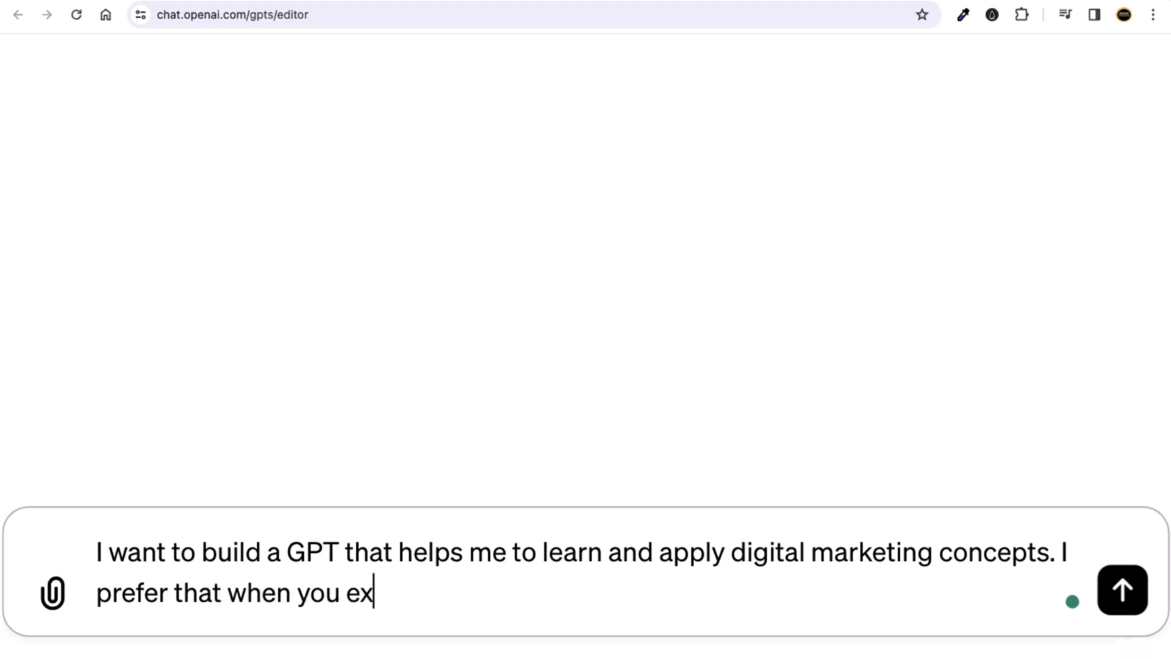
{"action": "type", "text": "plain "}
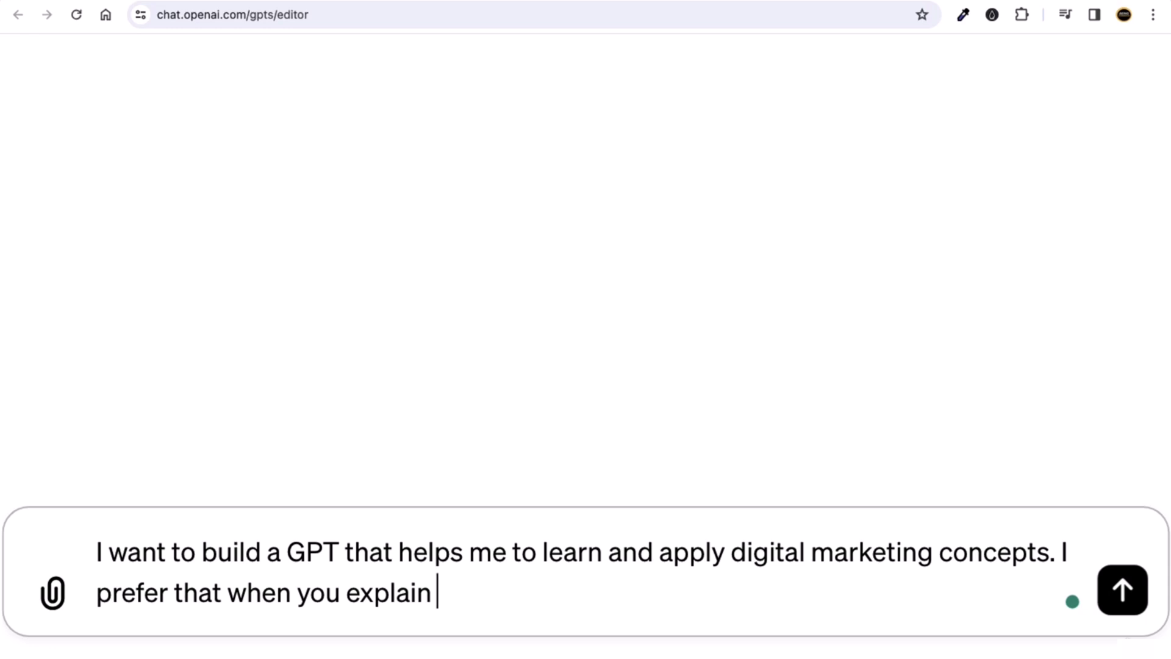
{"action": "type", "text": "conceo"}
{"action": "key", "text": "BackSpace"}
{"action": "type", "text": "pts it "}
{"action": "type", "text": "should "}
{"action": "type", "text": "be in ve"}
{"action": "type", "text": "ry simple "}
{"action": "type", "text": "and easy"}
{"action": "type", "text": " way to "}
{"action": "type", "text": "understa"}
{"action": "type", "text": "nd. "}
Step: Add the closing sentence "It should contain some practical examples if possible." to the builder prompt
{"action": "type", "text": "It sho"}
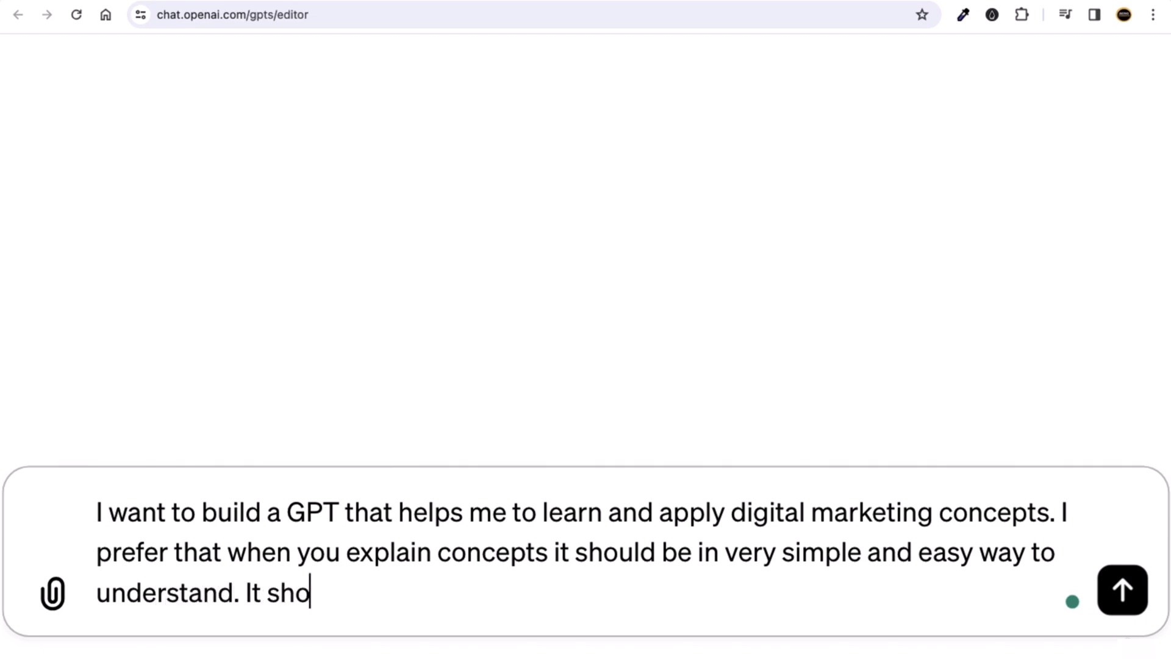
{"action": "type", "text": "uld c"}
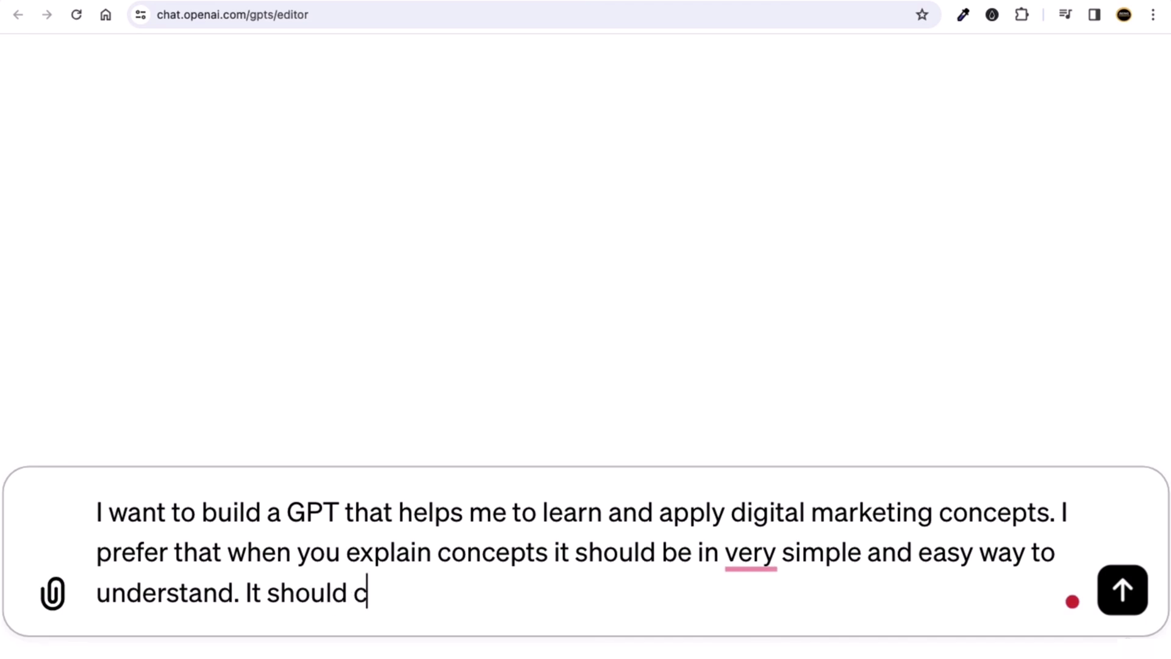
{"action": "type", "text": "ontain "}
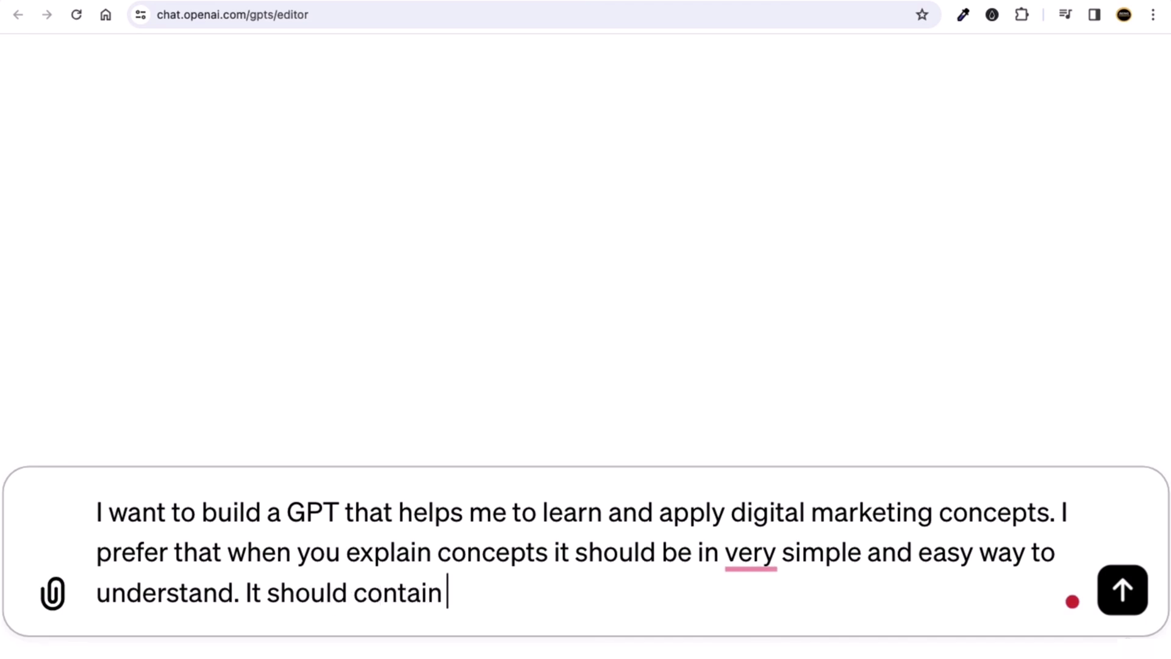
{"action": "type", "text": "some pra"}
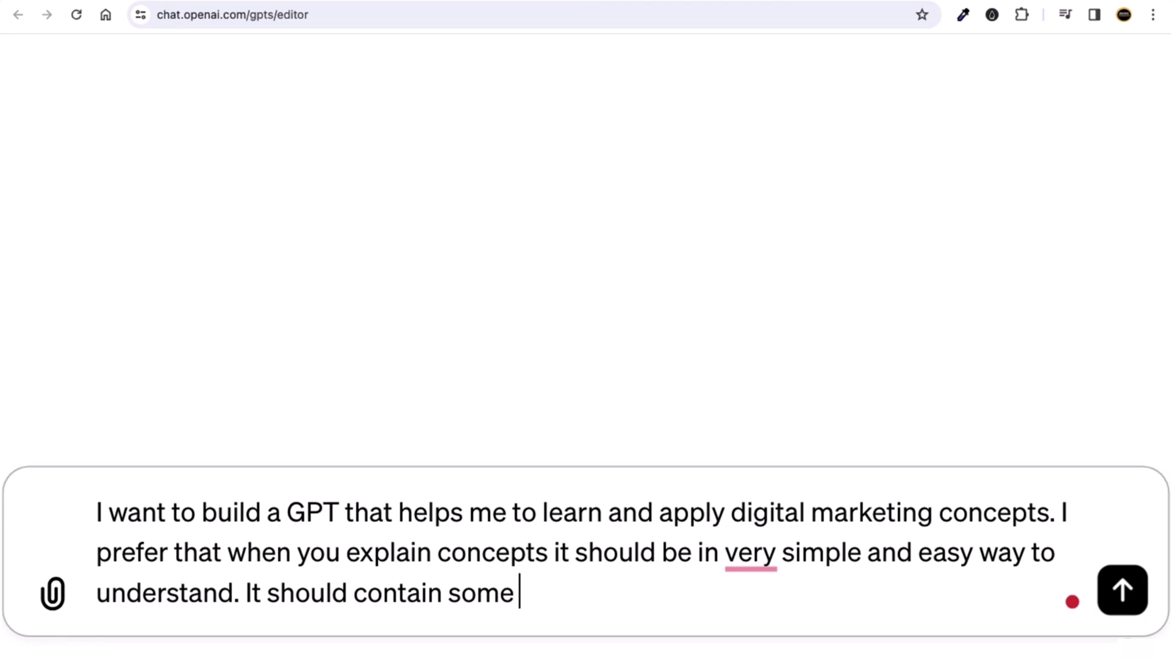
{"action": "type", "text": "ic"}
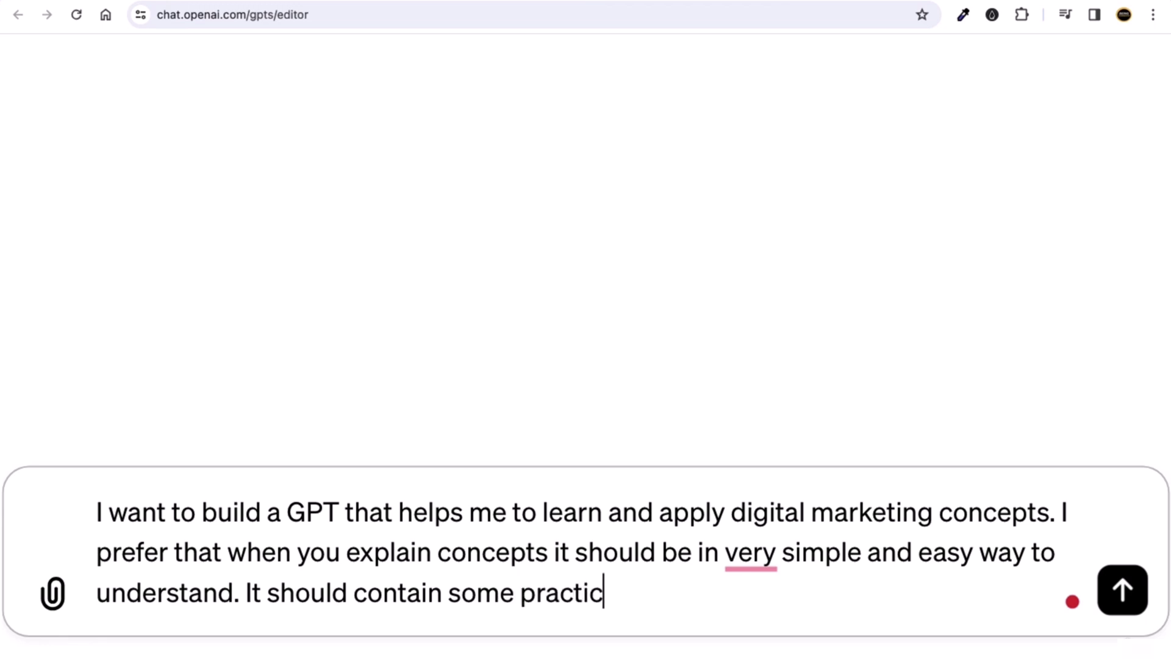
{"action": "type", "text": "al exampl"}
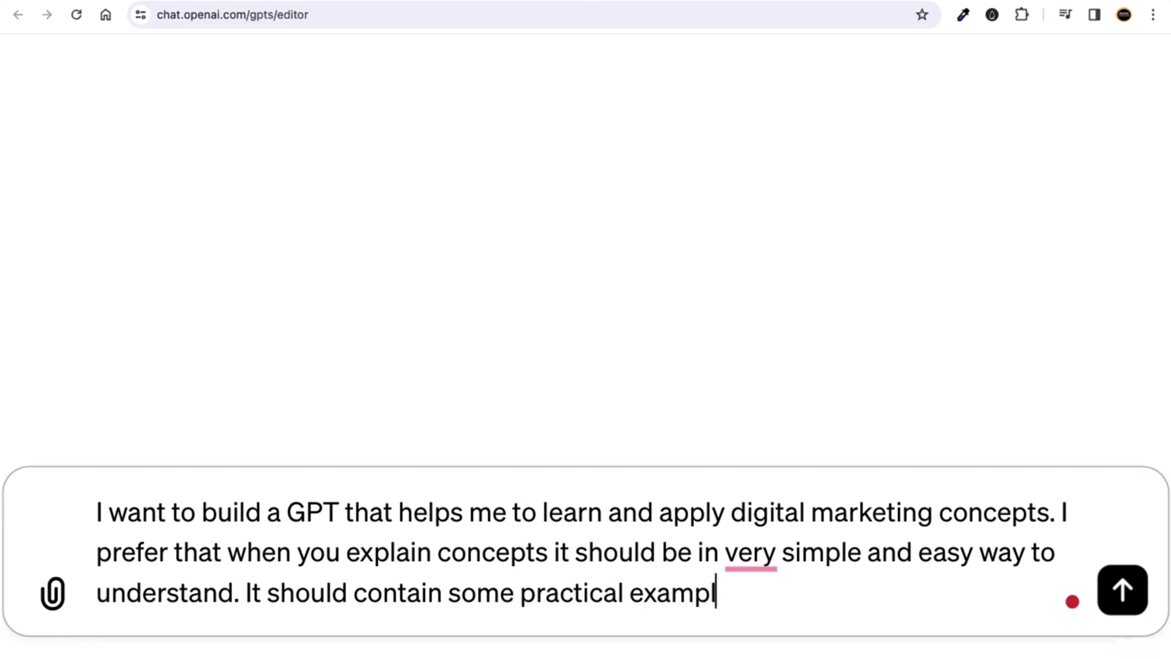
{"action": "type", "text": "es if possible."}
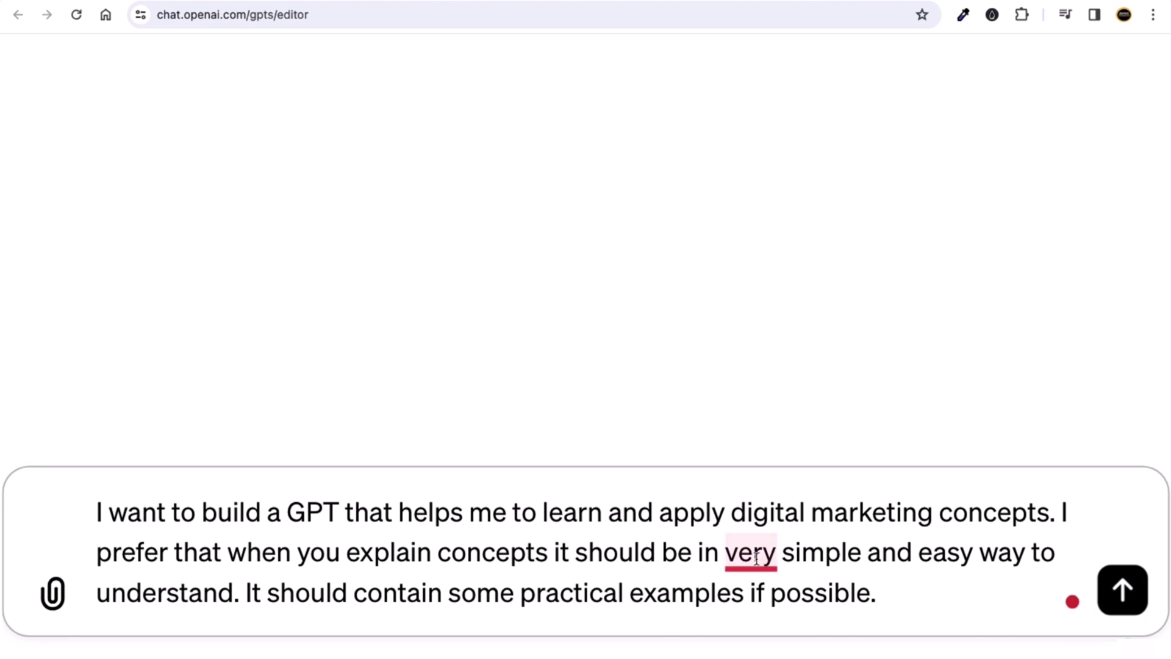
Step: Accept the grammar suggestion for the underlined word, changing it to "a very" in the prompt's second sentence
{"action": "mouse_move", "coordinate": [756, 557]}
{"action": "left_click", "coordinate": [774, 396]}
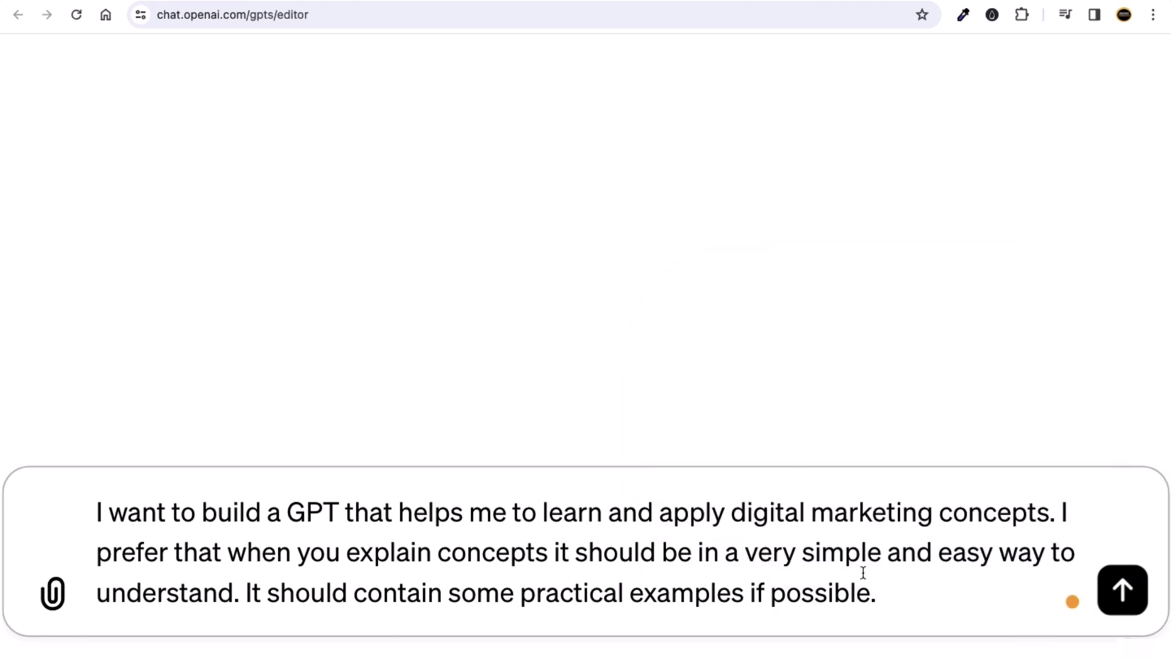
{"action": "left_click", "coordinate": [898, 601]}
{"action": "left_click_drag", "start_coordinate": [820, 554], "coordinate": [931, 576]}
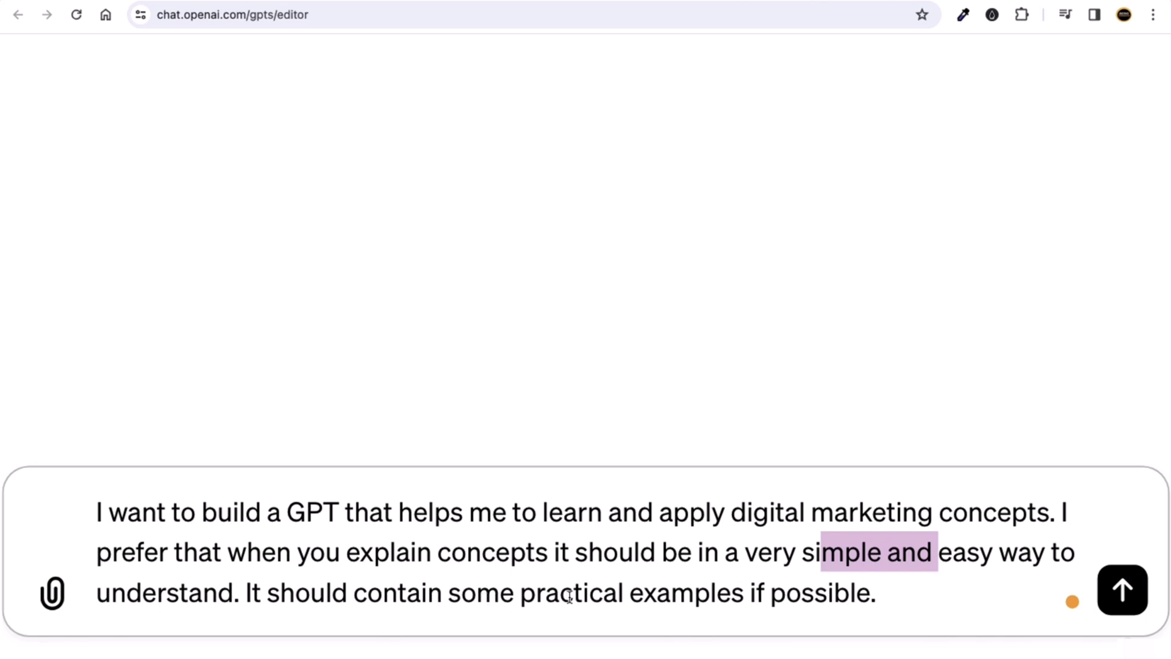
Step: Send the finished digital marketing prompt to the GPT Builder
{"action": "left_click_drag", "start_coordinate": [526, 597], "coordinate": [695, 600]}
{"action": "left_click", "coordinate": [886, 595]}
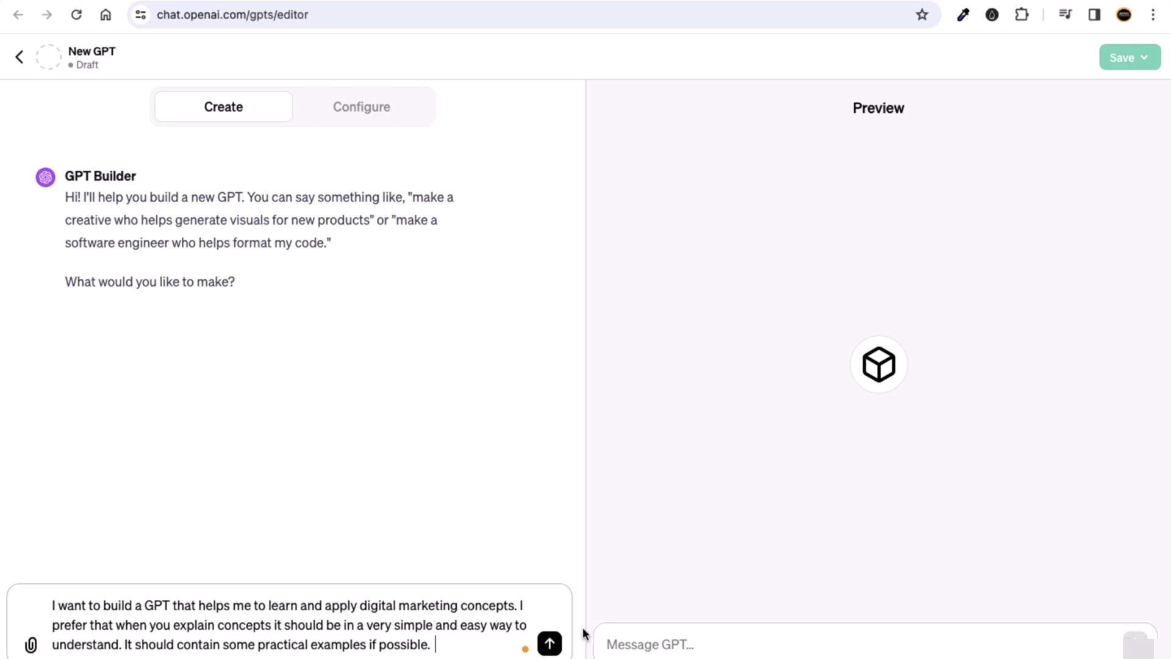
{"action": "left_click", "coordinate": [550, 644]}
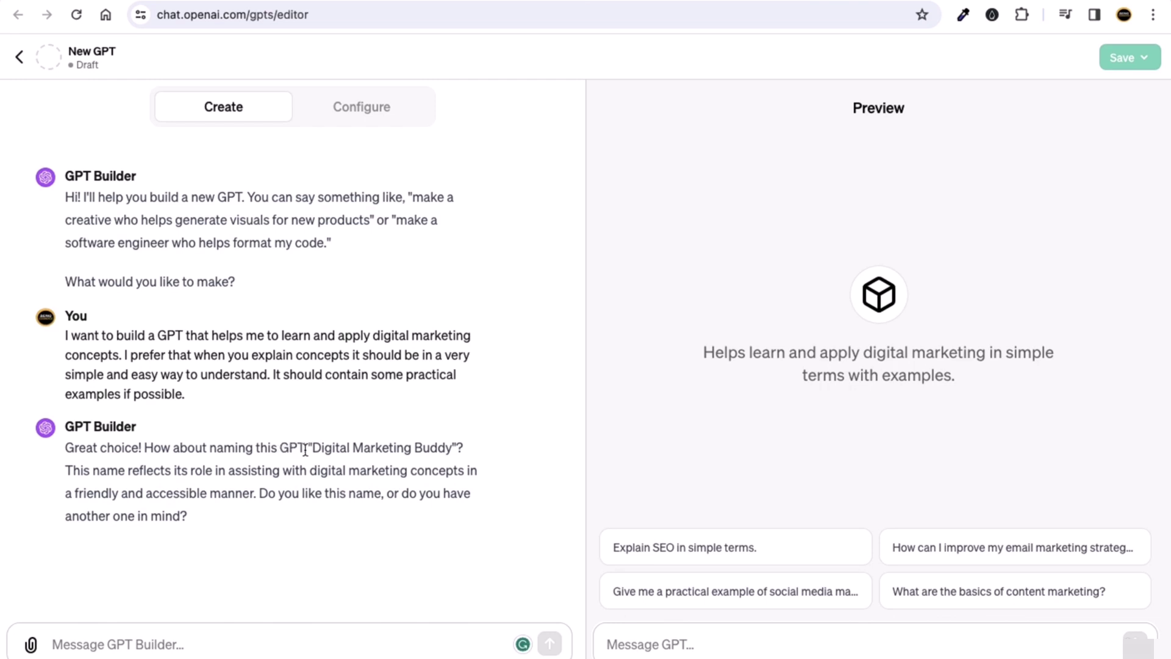
Step: Dismiss the "Introducing GPTs" dialog and review the suggested name "Digital Marketing Buddy" in the builder's message
{"action": "left_click_drag", "start_coordinate": [313, 448], "coordinate": [402, 448]}
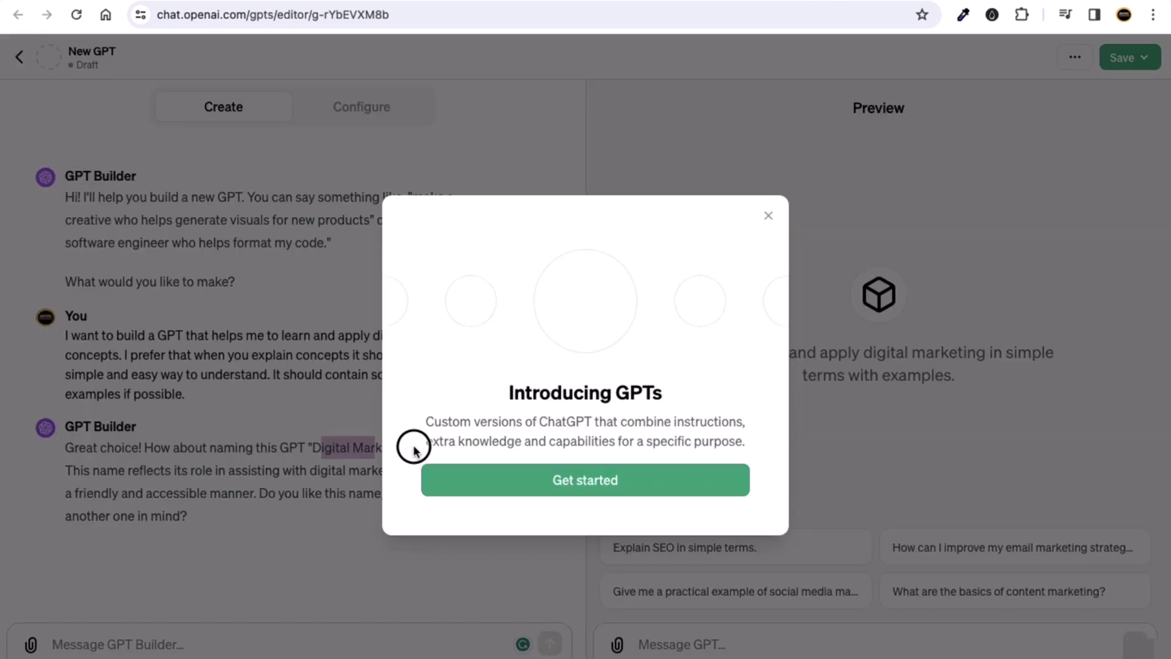
{"action": "left_click", "coordinate": [765, 219]}
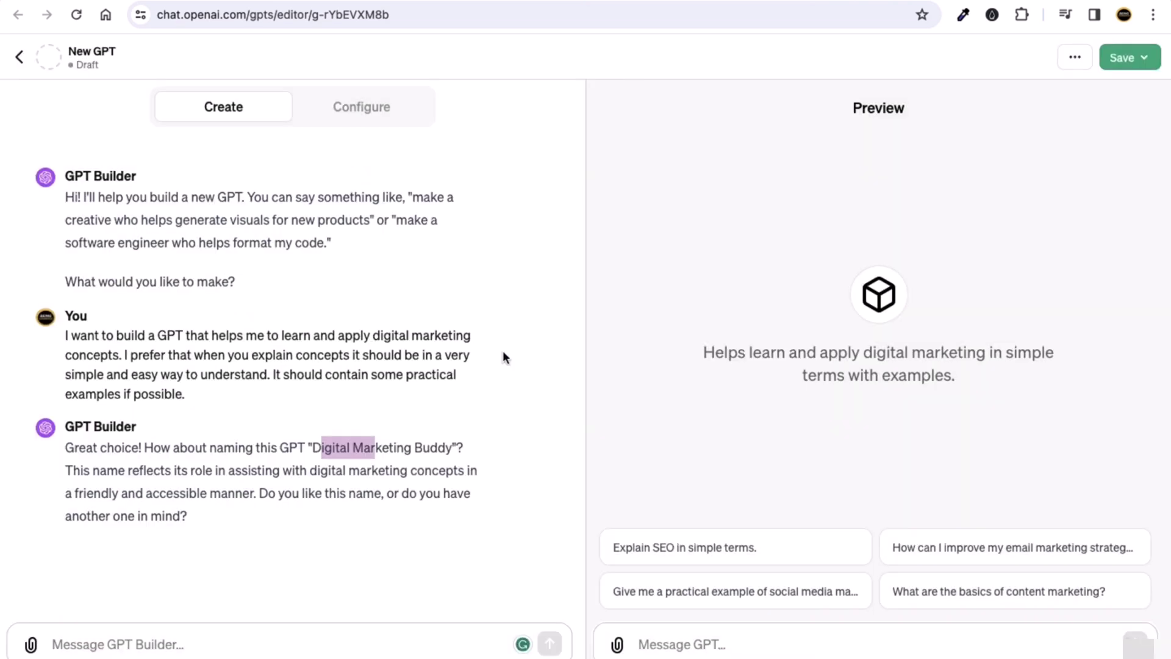
{"action": "left_click", "coordinate": [407, 452]}
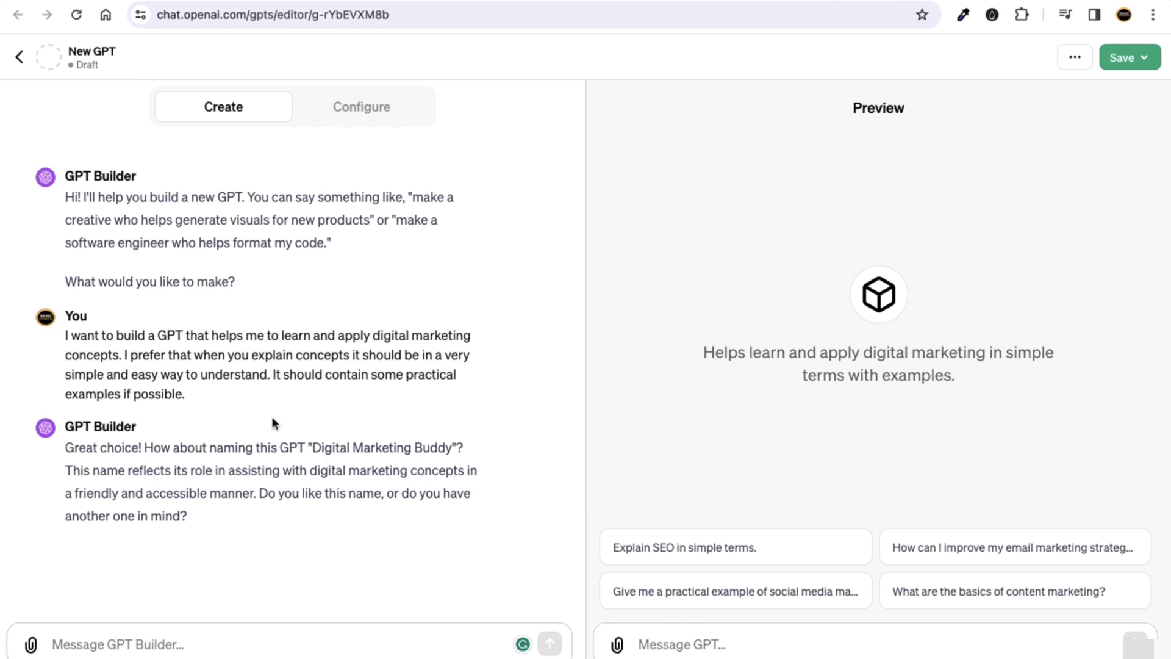
{"action": "left_click_drag", "start_coordinate": [313, 448], "coordinate": [454, 452]}
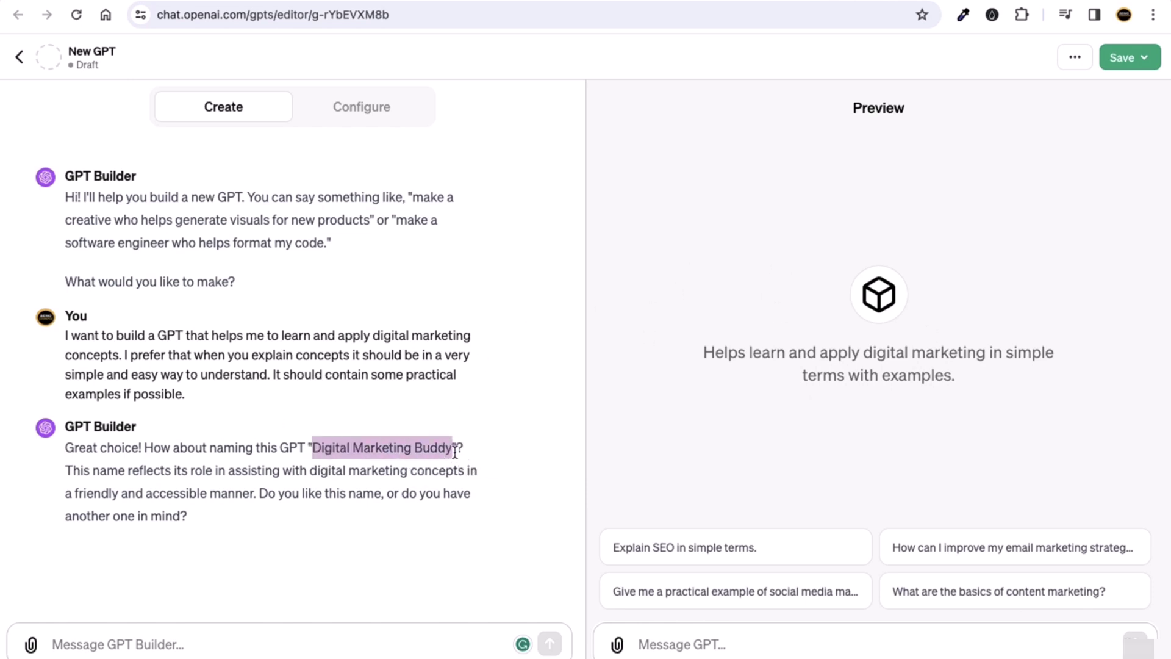
{"action": "left_click", "coordinate": [450, 462]}
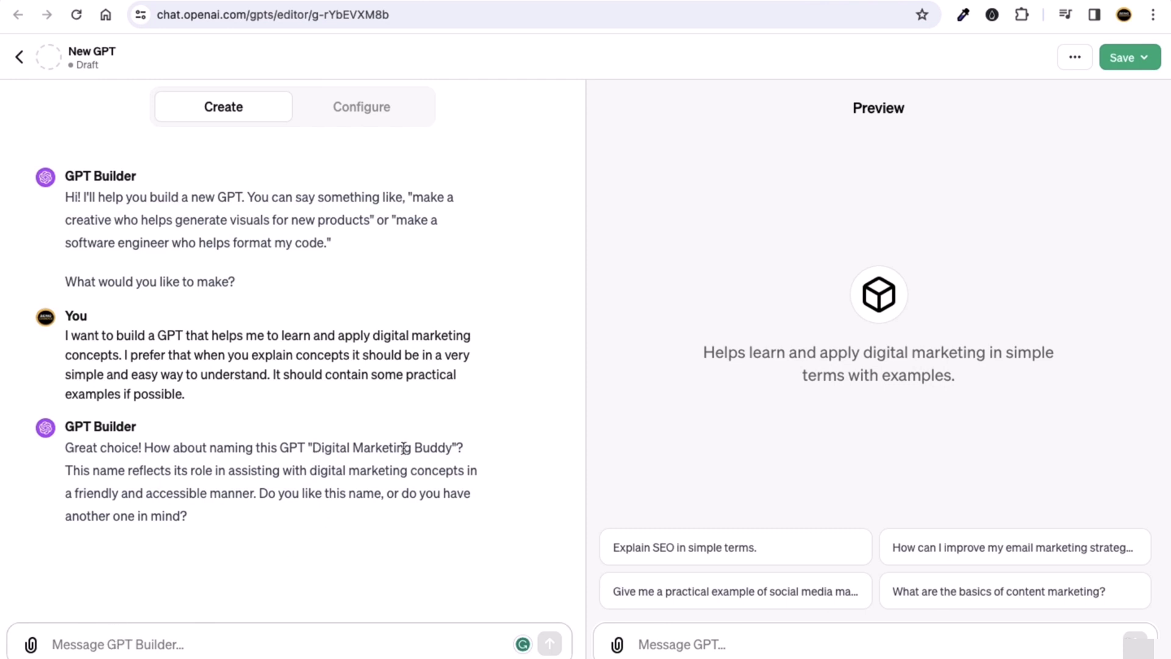
Step: Accept the suggested GPT name by replying "yes" to the builder
{"action": "type", "text": "YES"}
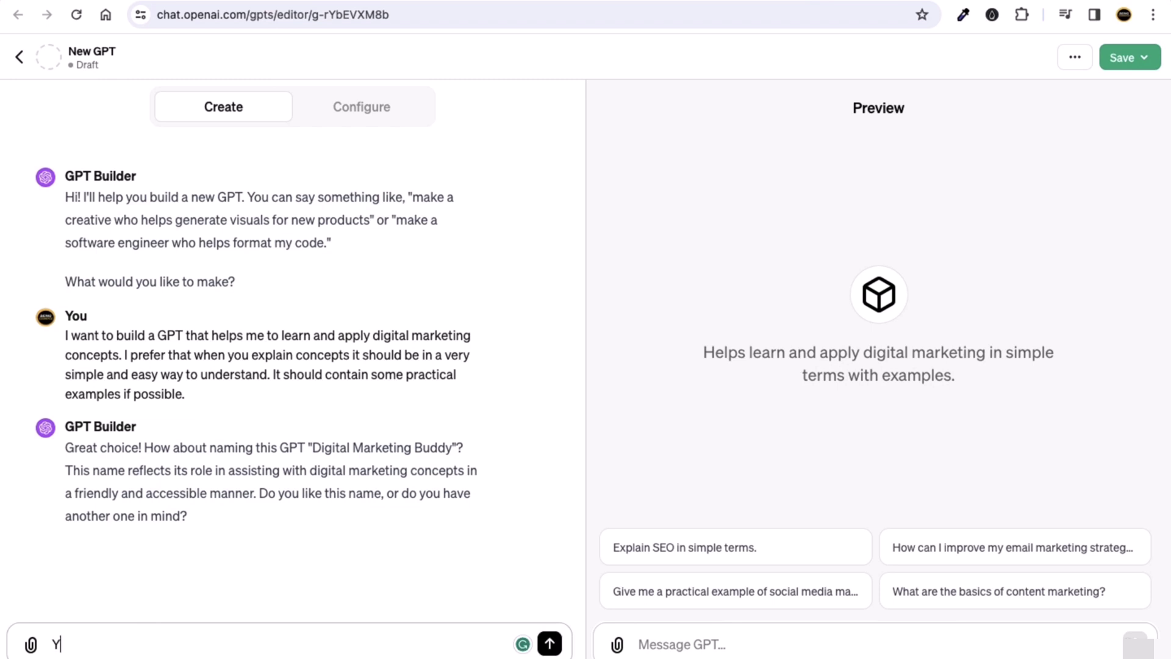
{"action": "key", "text": "BackSpace"}
{"action": "key", "text": "BackSpace"}
{"action": "key", "text": "BackSpace"}
{"action": "type", "text": "yes"}
{"action": "key", "text": "Return"}
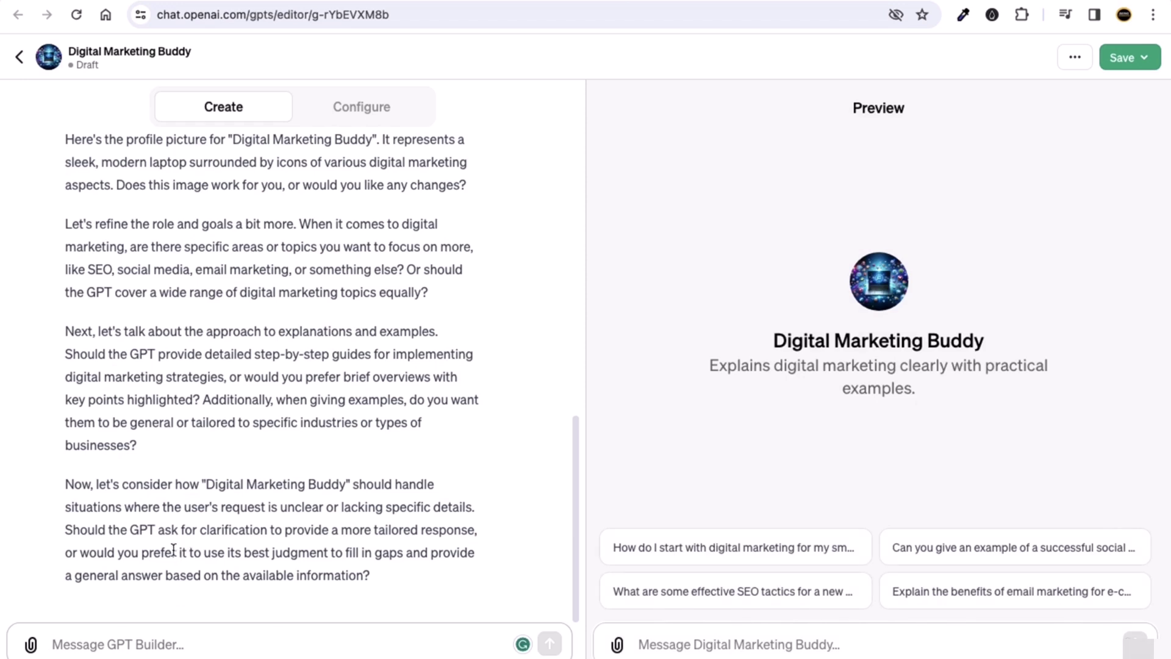
Step: Review the builder's follow-up questions and begin the reply with "yes, GPT should ask"
{"action": "scroll", "coordinate": [339, 436], "scroll_direction": "up", "scroll_amount": 1}
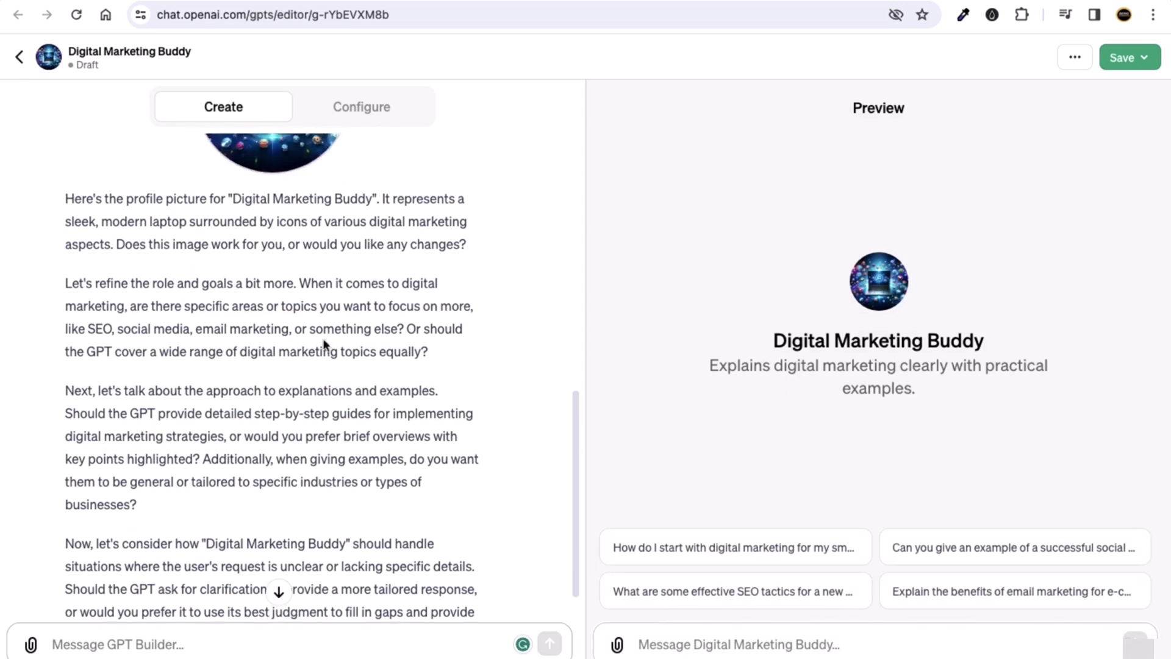
{"action": "scroll", "coordinate": [266, 410], "scroll_direction": "down", "scroll_amount": 1}
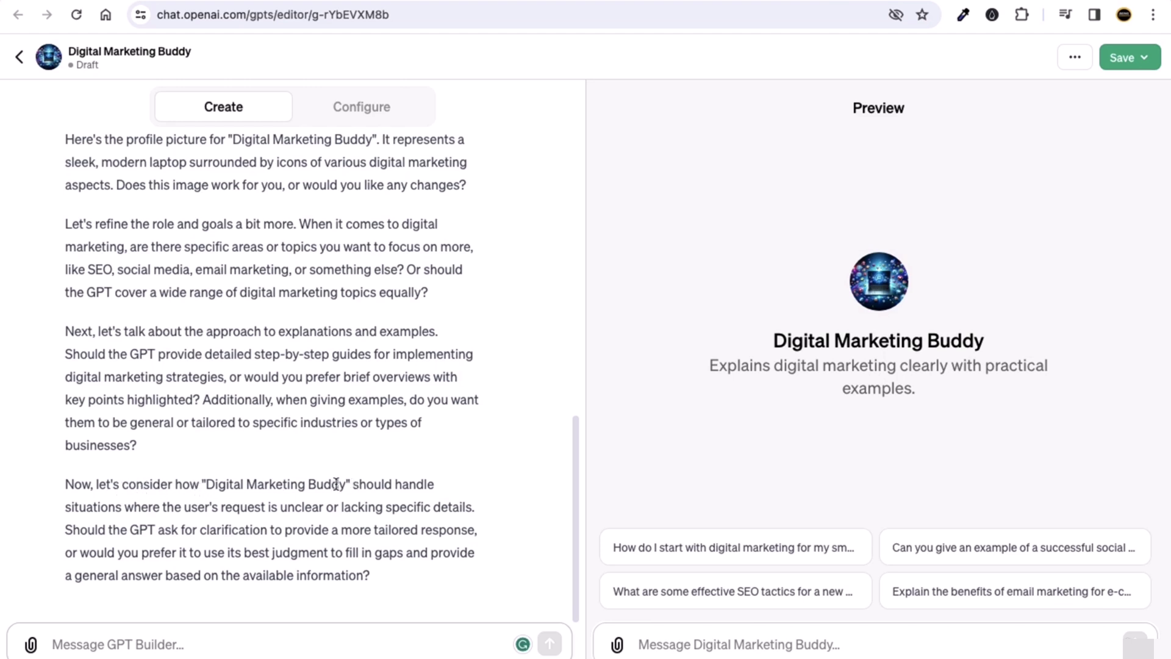
{"action": "left_click_drag", "start_coordinate": [983, 340], "coordinate": [776, 349]}
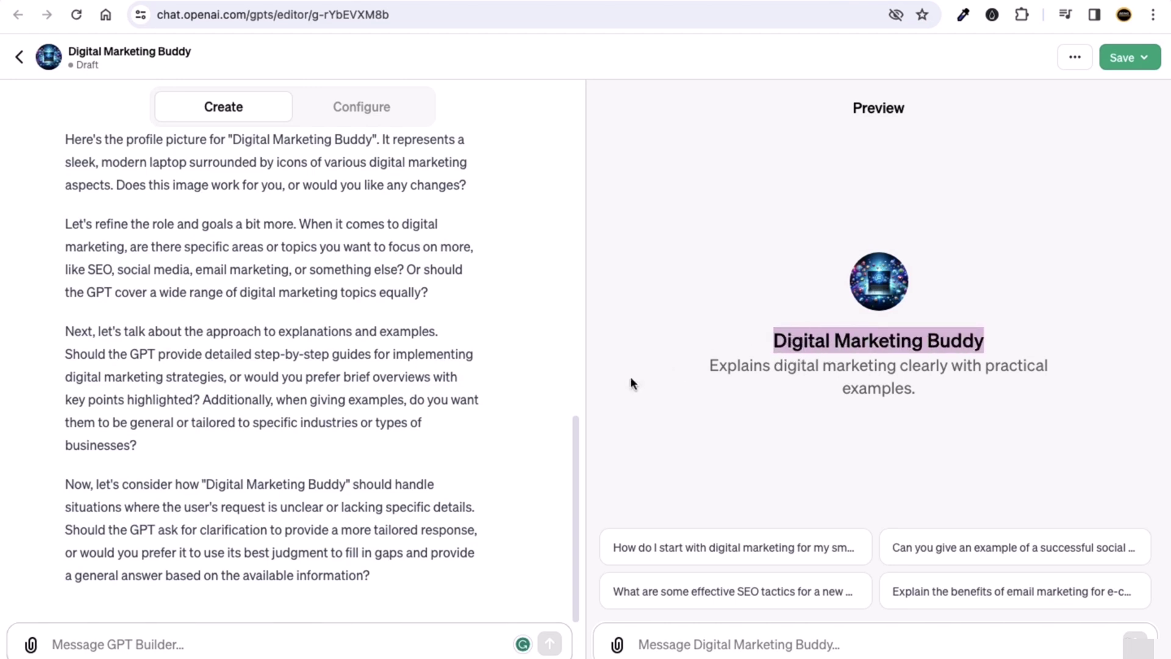
{"action": "left_click", "coordinate": [361, 467]}
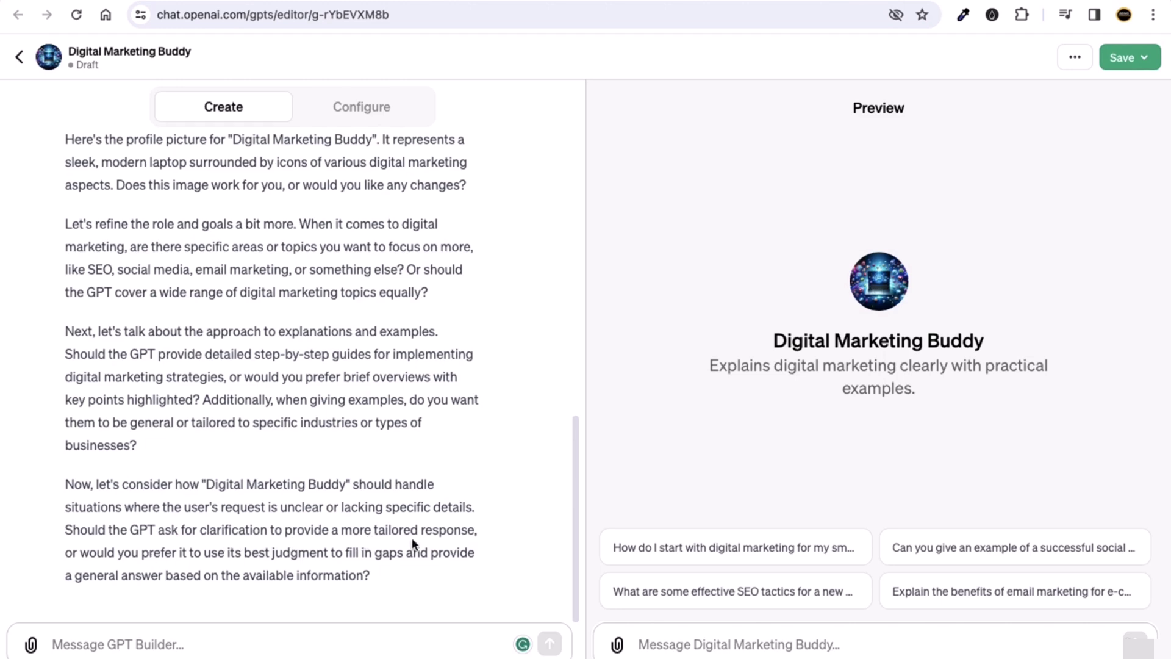
{"action": "left_click", "coordinate": [115, 633]}
{"action": "type", "text": "yes"}
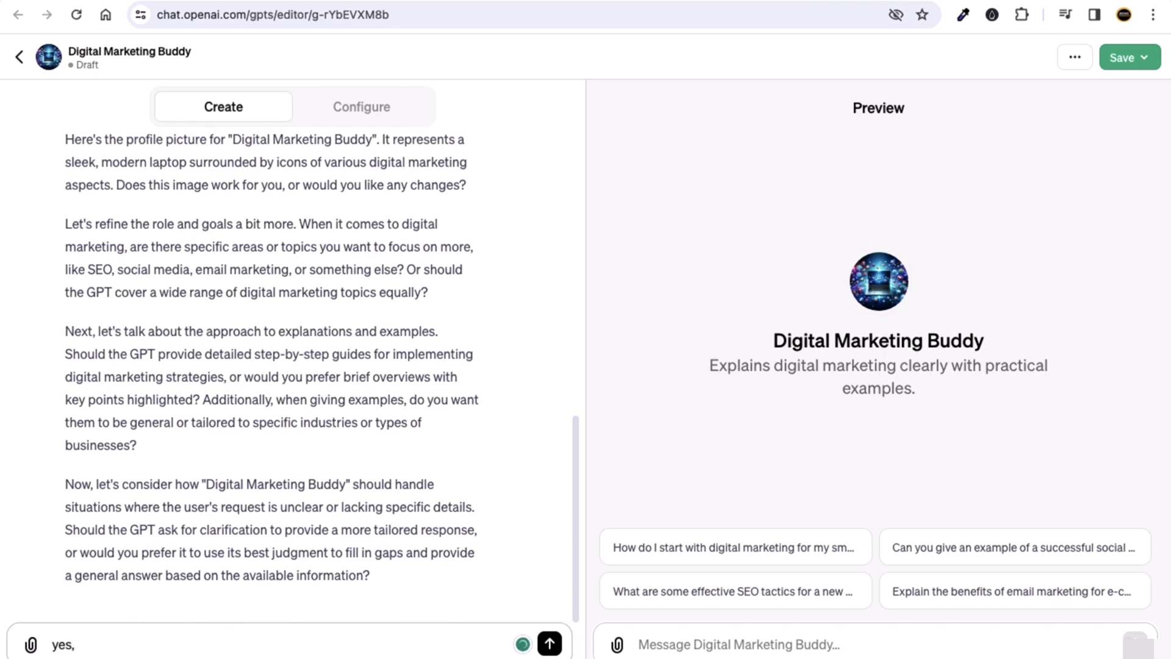
{"action": "type", "text": ", GPT should ask"}
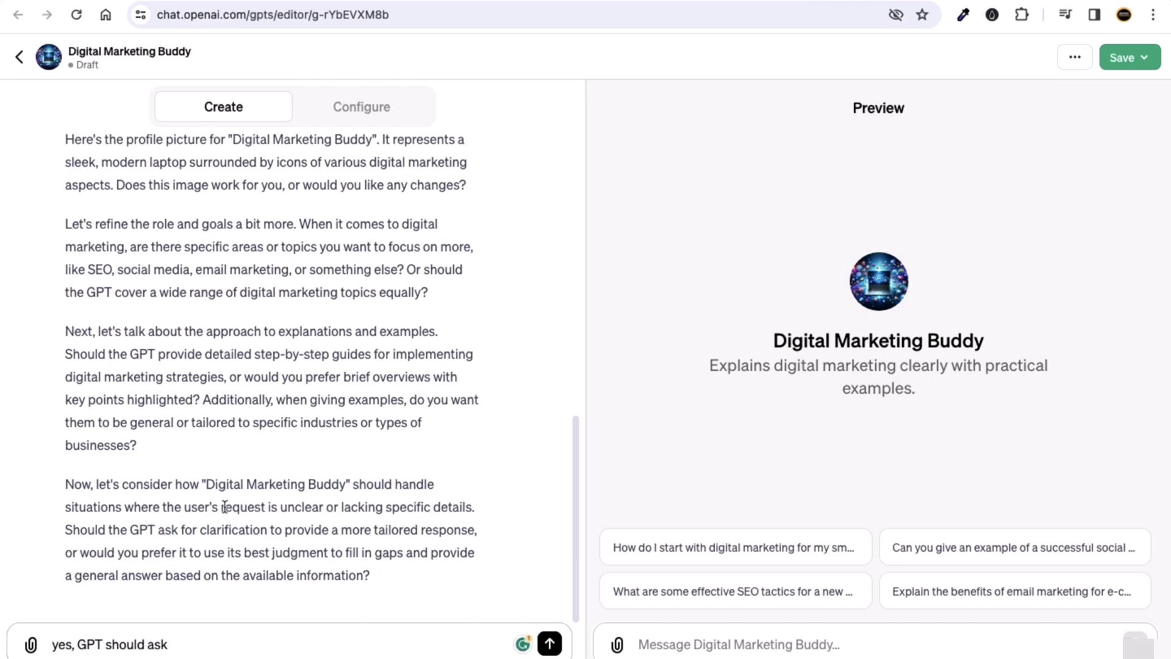
Step: Complete the reply's first sentence with "for" and the phrase "unclear or lacking specific details." copied from the builder's last question
{"action": "left_click_drag", "start_coordinate": [279, 507], "coordinate": [472, 503]}
{"action": "key", "text": "ctrl+c"}
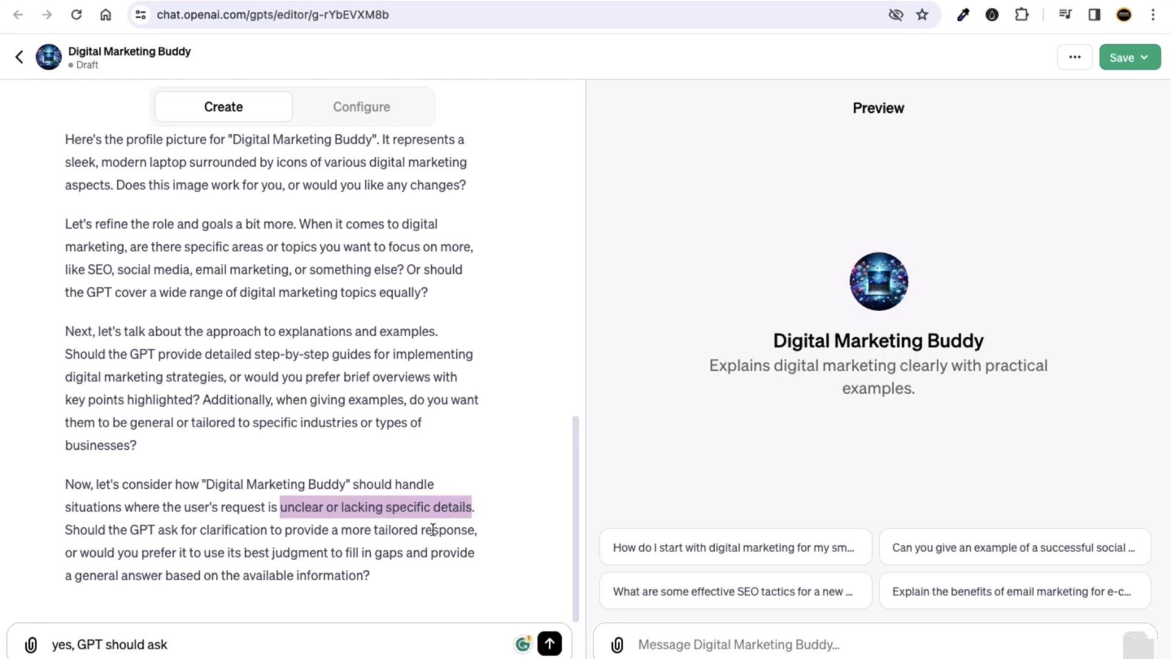
{"action": "left_click", "coordinate": [255, 635]}
{"action": "type", "text": "for"}
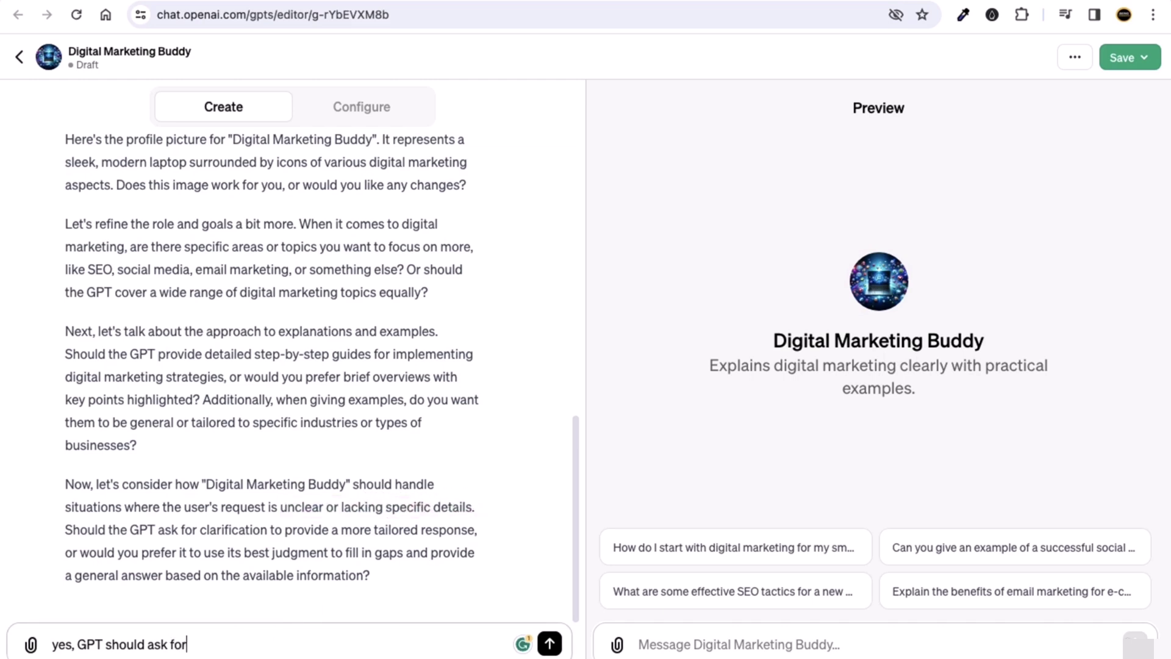
{"action": "key", "text": "ctrl+v"}
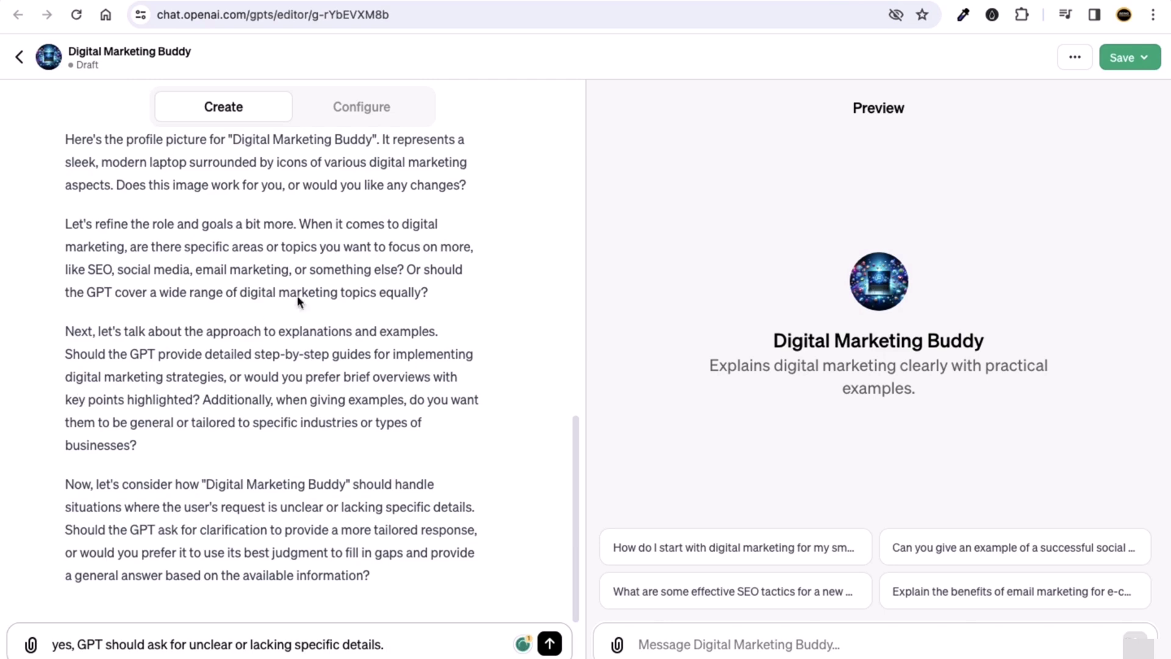
Step: Answer the question about topic areas by adding "I want GPT to focus more on SEO." to the reply
{"action": "left_click_drag", "start_coordinate": [323, 247], "coordinate": [403, 264]}
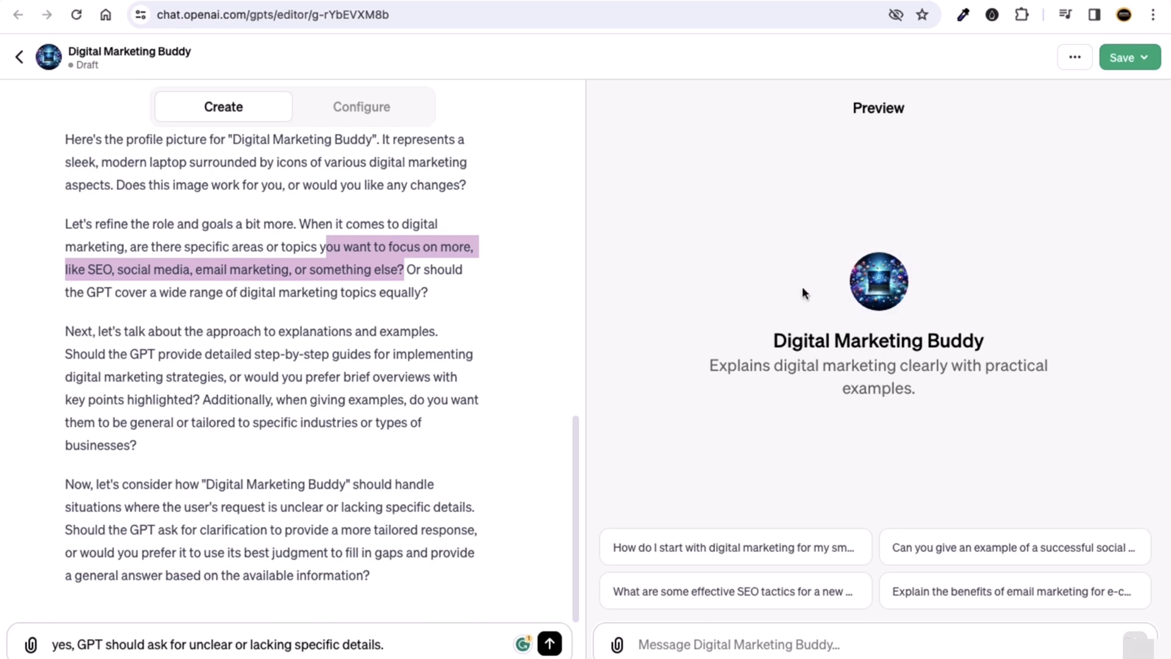
{"action": "left_click", "coordinate": [105, 275]}
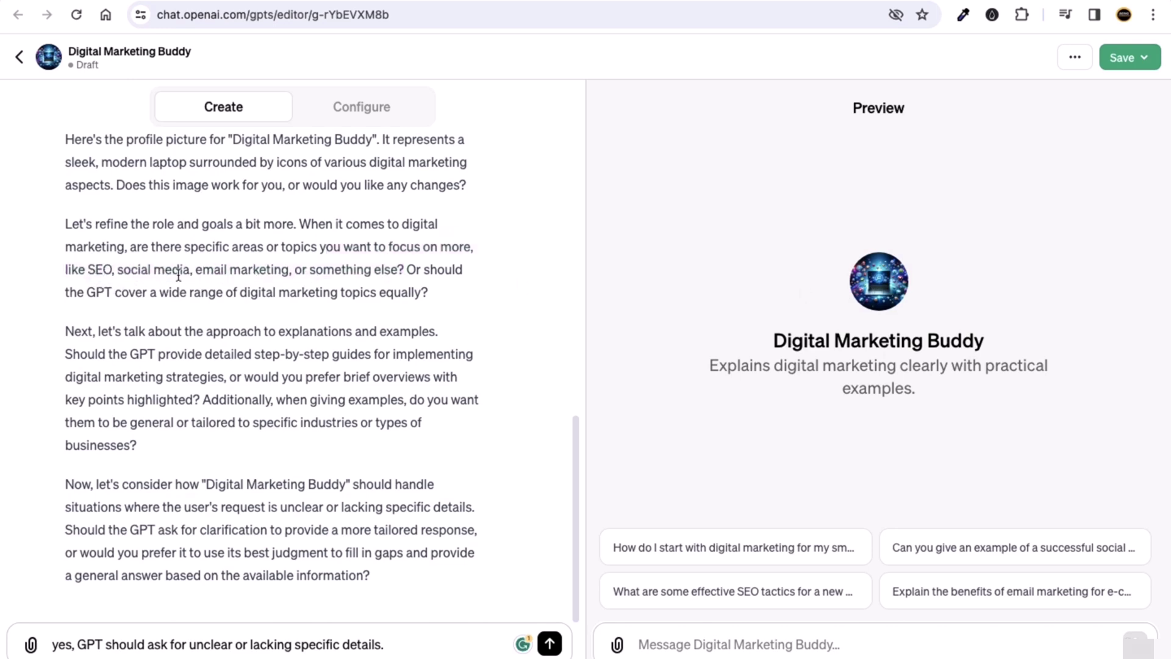
{"action": "left_click_drag", "start_coordinate": [196, 272], "coordinate": [271, 272]}
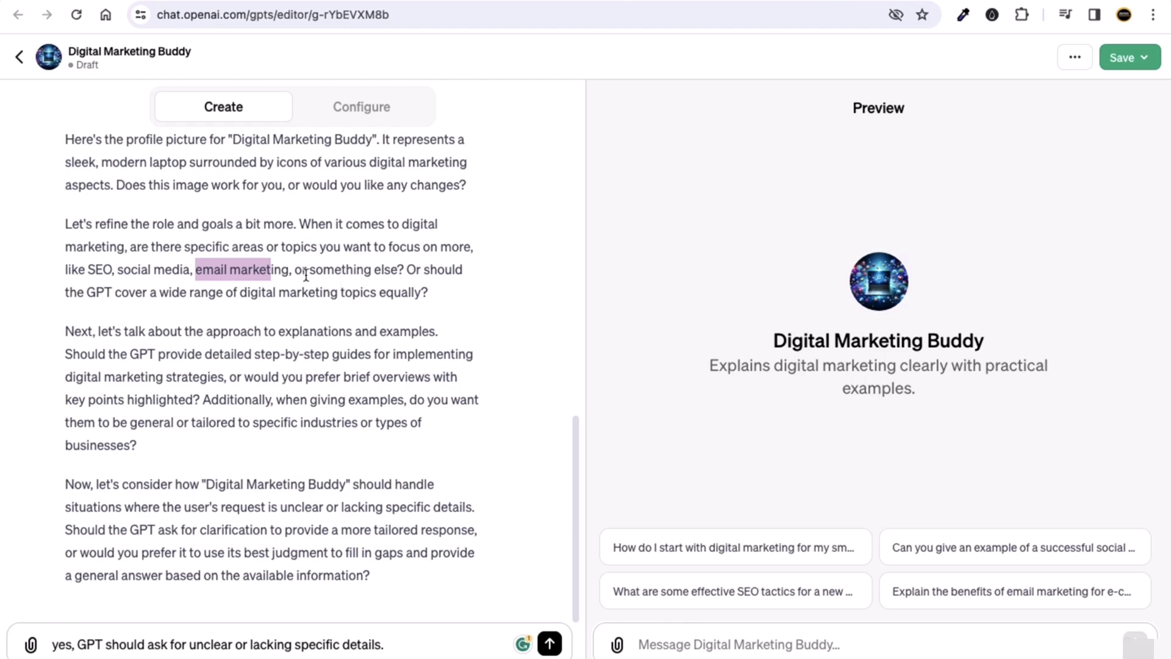
{"action": "left_click", "coordinate": [423, 644]}
{"action": "type", "text": "I"}
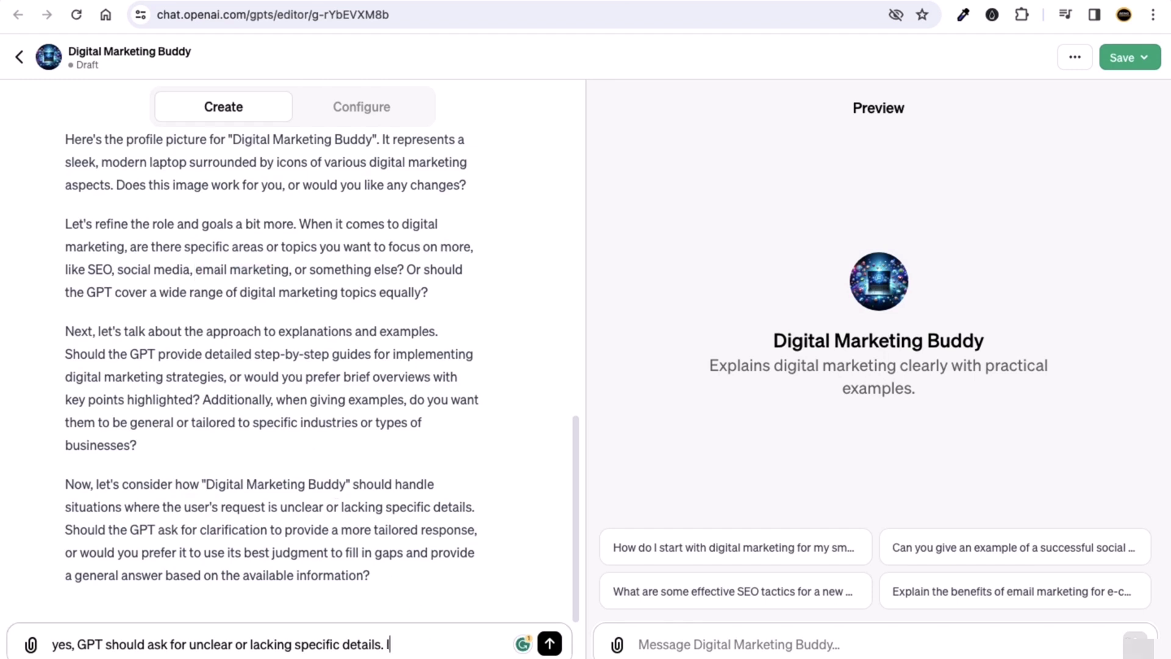
{"action": "type", "text": " want GPT to focus"}
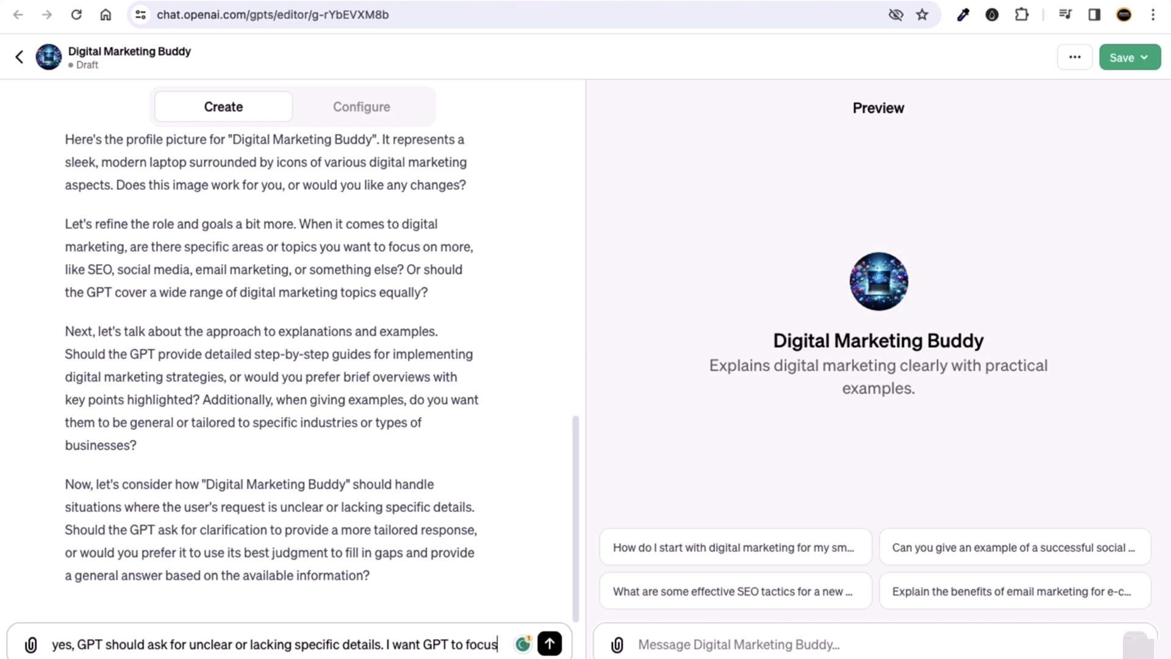
{"action": "type", "text": " more on"}
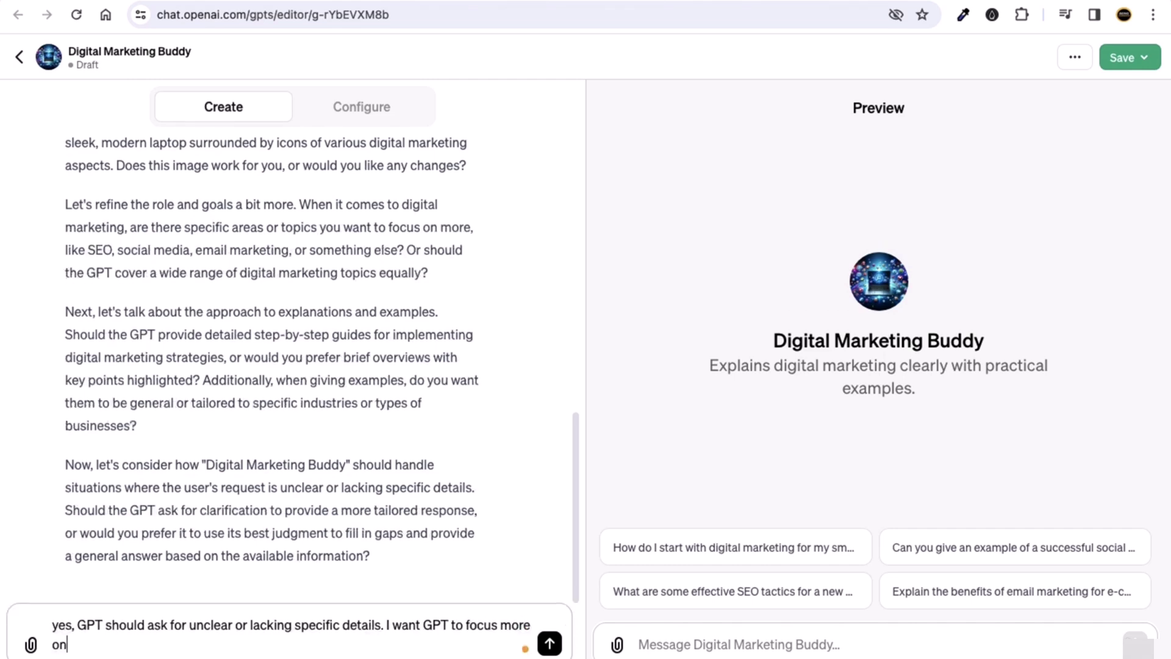
{"action": "type", "text": " SEO."}
Step: Copy "brief overviews with key points highlighted" from the builder's question about explanations and add it to the end of the reply
{"action": "left_click_drag", "start_coordinate": [344, 360], "coordinate": [187, 381]}
{"action": "right_click", "coordinate": [186, 380]}
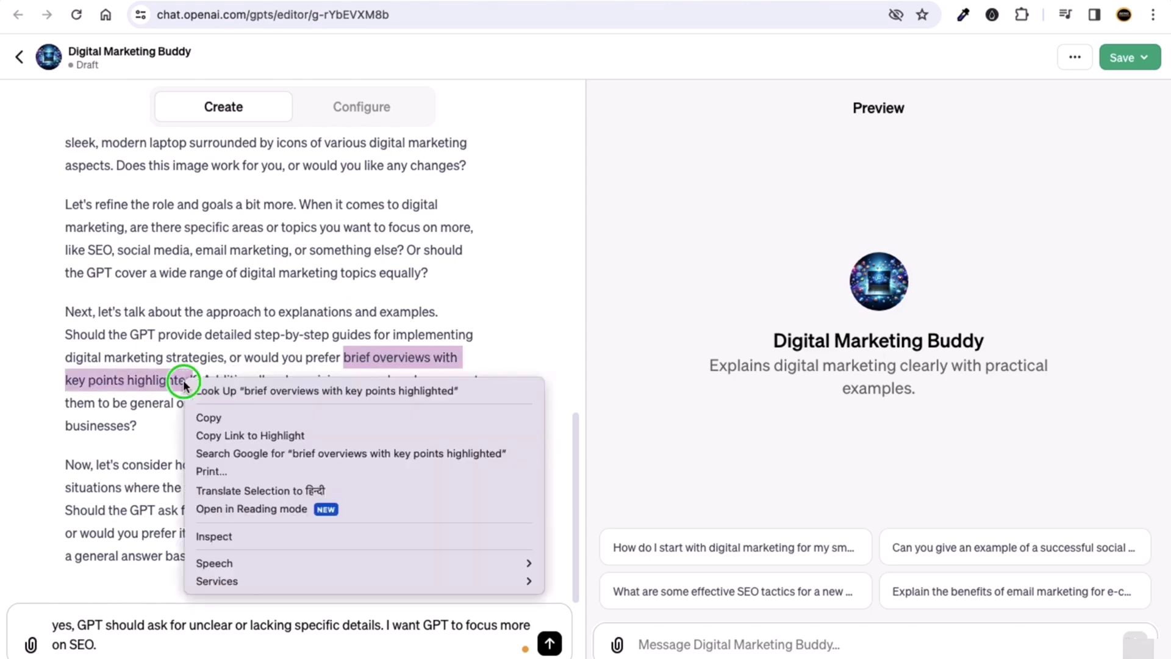
{"action": "left_click", "coordinate": [219, 429]}
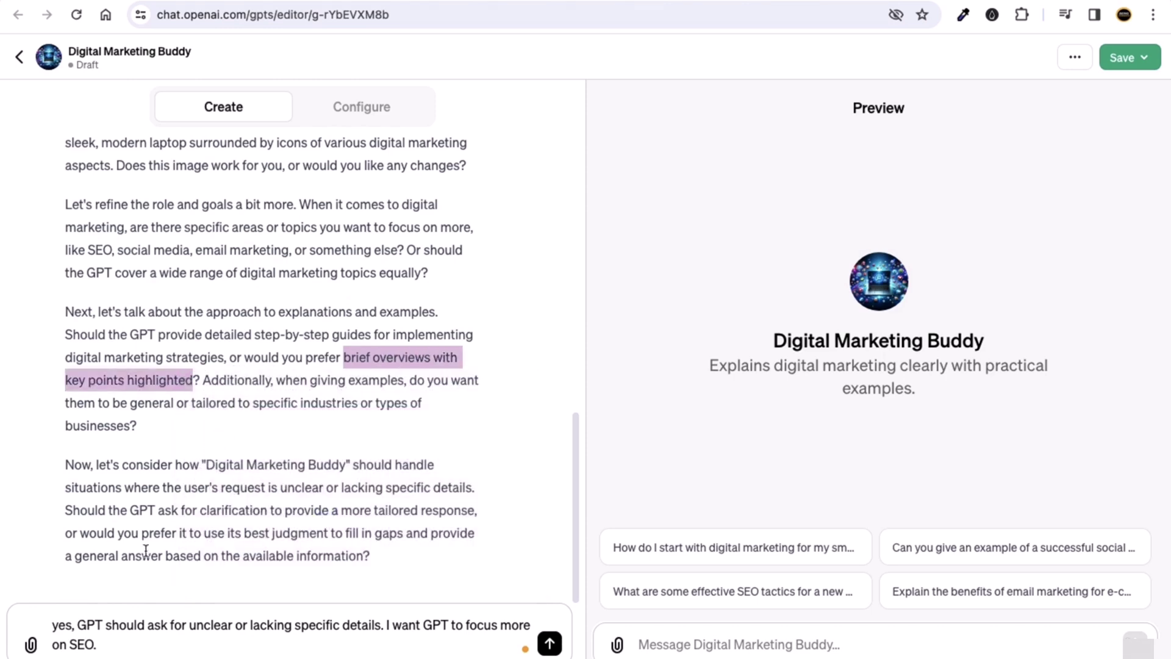
{"action": "left_click", "coordinate": [134, 649]}
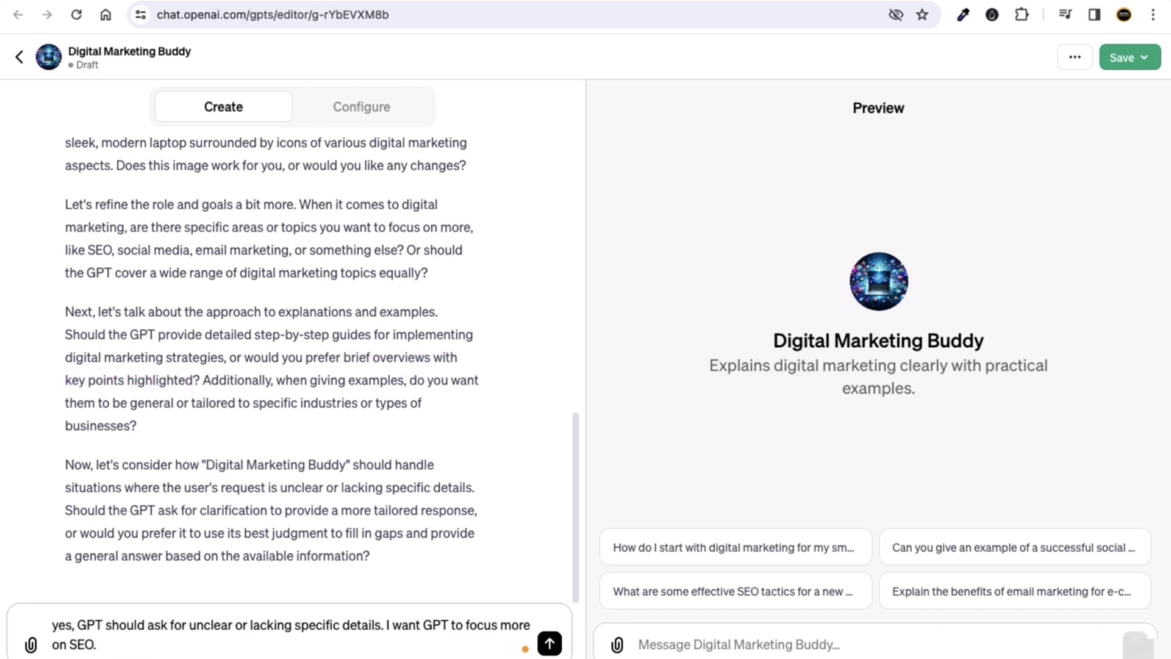
{"action": "key", "text": "super+v"}
Step: Turn the copied phrase into a sentence by inserting "GPT should" before it and "with examples." after it
{"action": "left_click", "coordinate": [108, 646]}
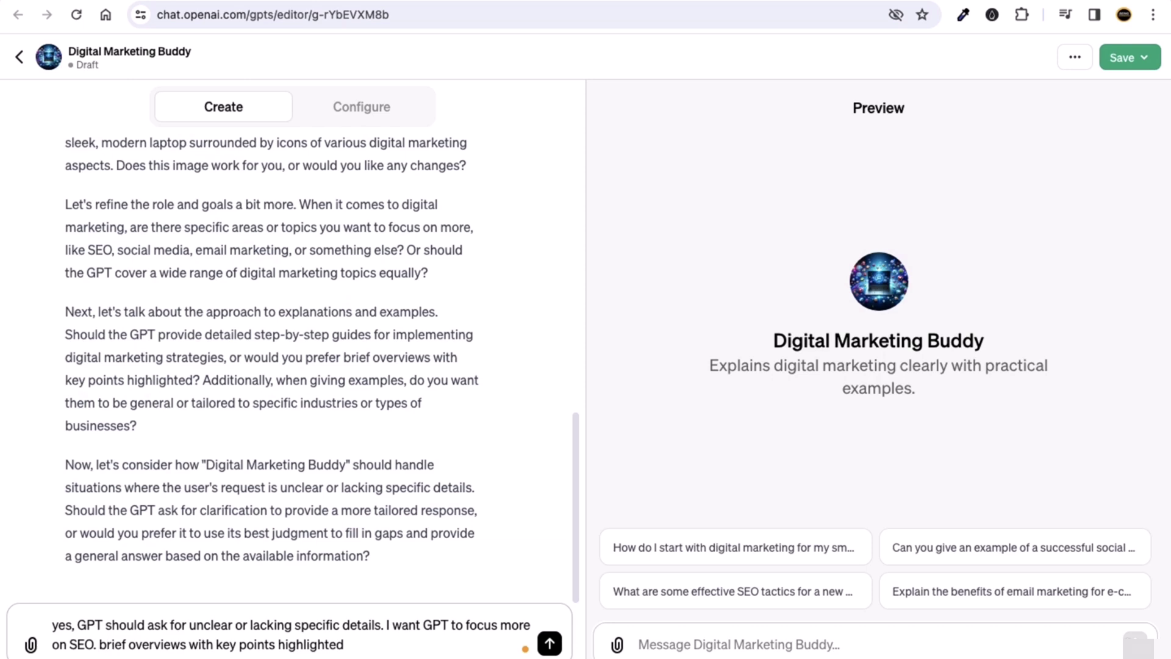
{"action": "type", "text": "GPT"}
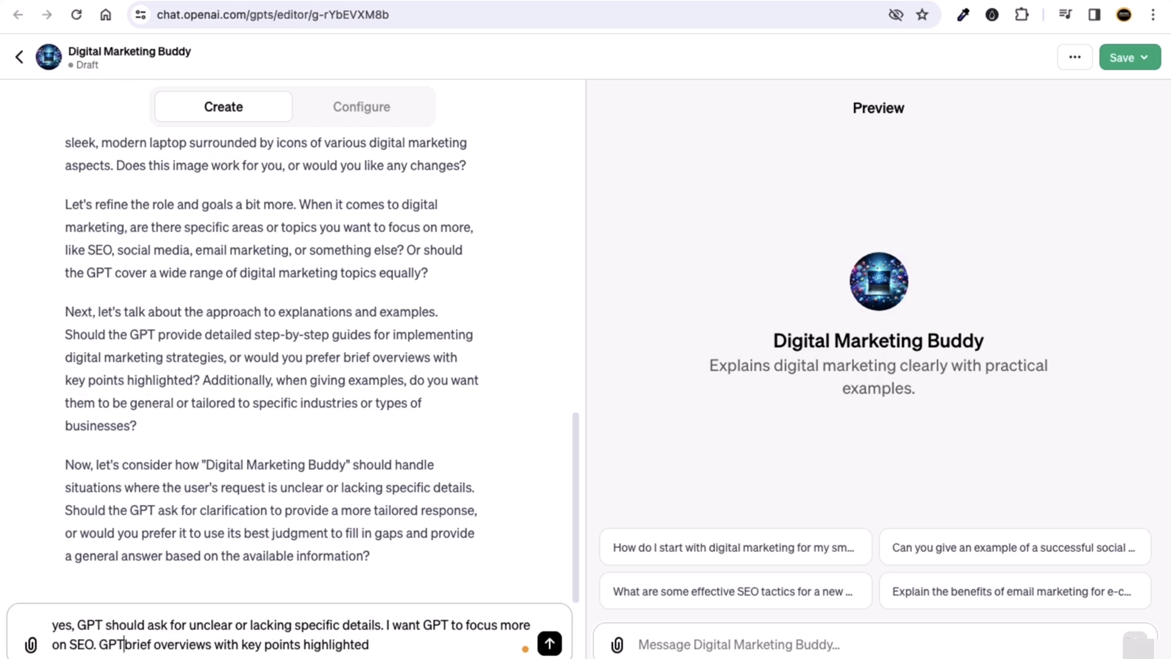
{"action": "type", "text": " s"}
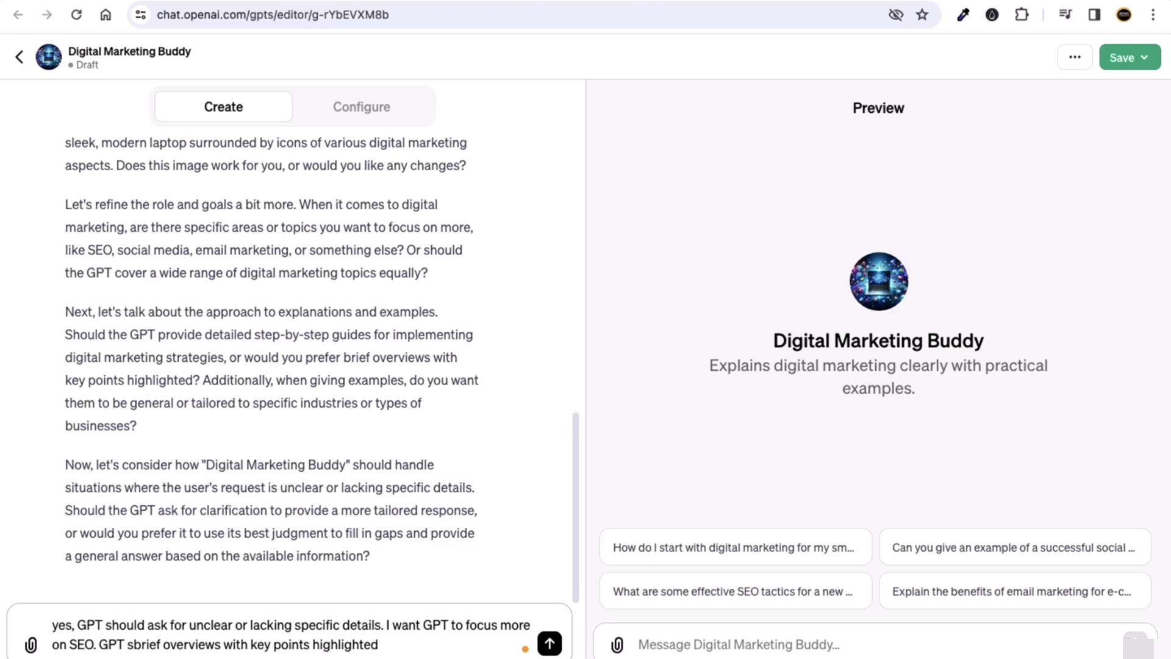
{"action": "type", "text": "hould"}
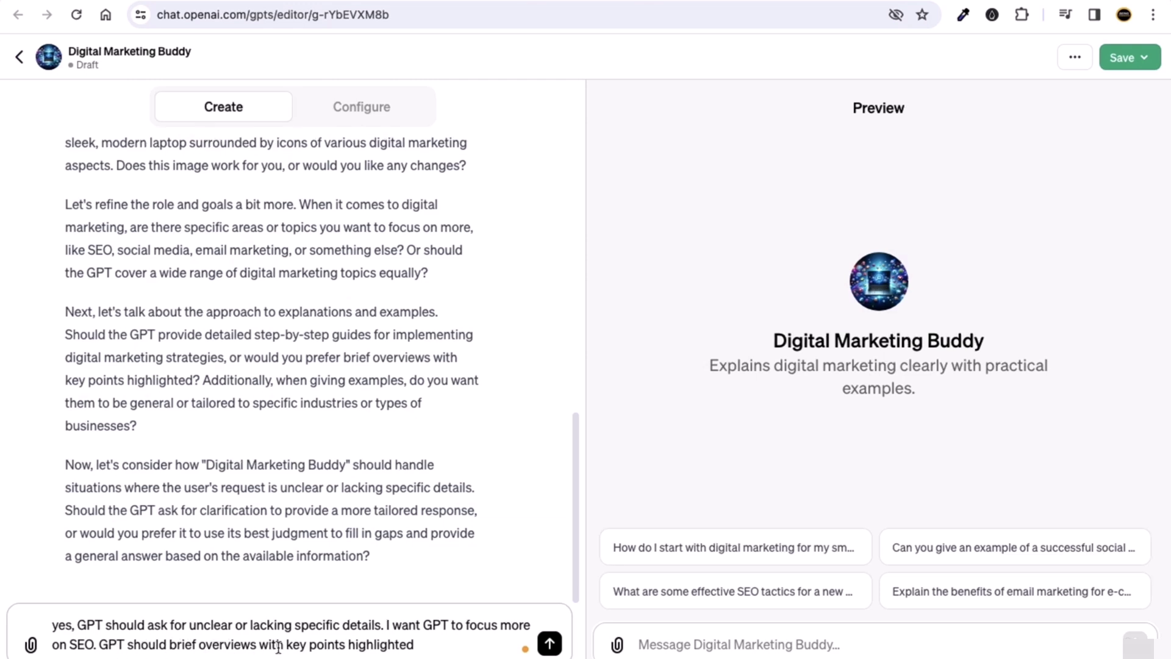
{"action": "left_click", "coordinate": [425, 648]}
{"action": "type", "text": "with examples."}
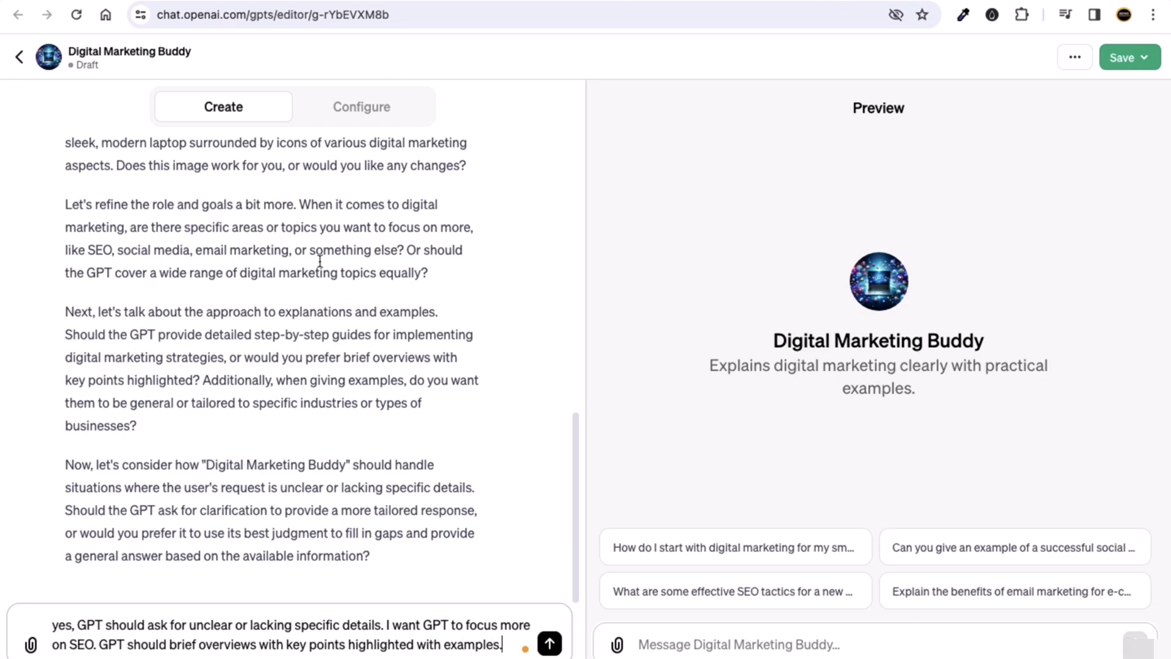
Step: Send the completed reply about clarification, SEO focus and brief overviews to the GPT Builder
{"action": "scroll", "coordinate": [280, 327], "scroll_direction": "up", "scroll_amount": 3}
{"action": "scroll", "coordinate": [175, 261], "scroll_direction": "down", "scroll_amount": 1}
{"action": "scroll", "coordinate": [329, 384], "scroll_direction": "down", "scroll_amount": 1}
{"action": "left_click", "coordinate": [549, 643]}
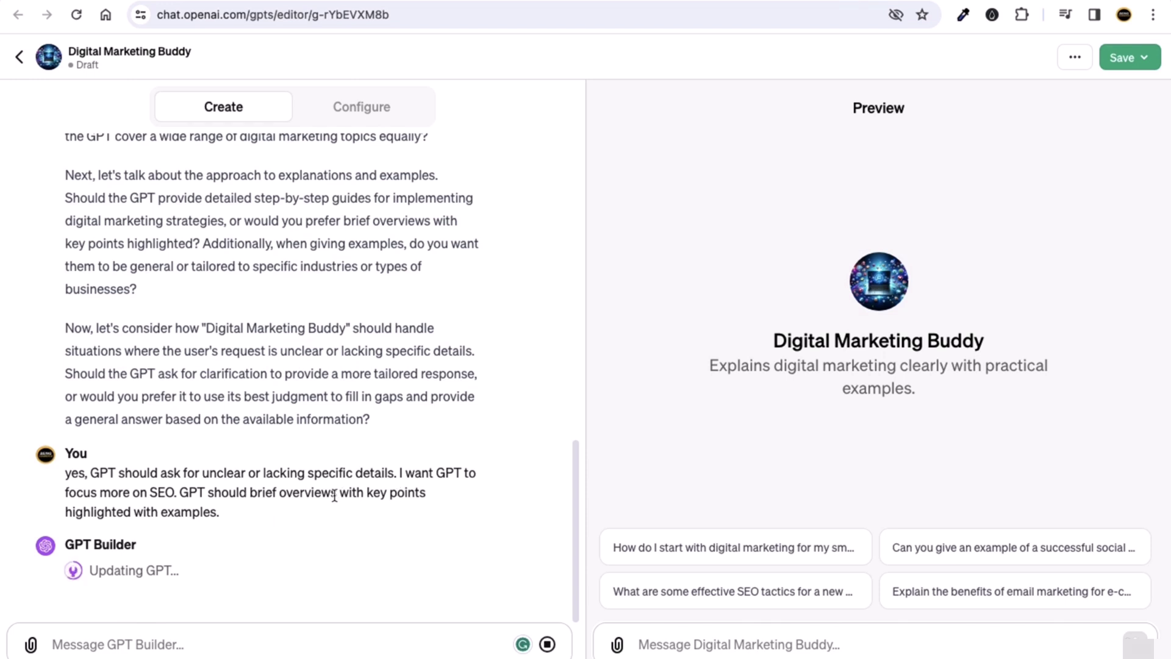
{"action": "left_click_drag", "start_coordinate": [364, 494], "coordinate": [142, 512]}
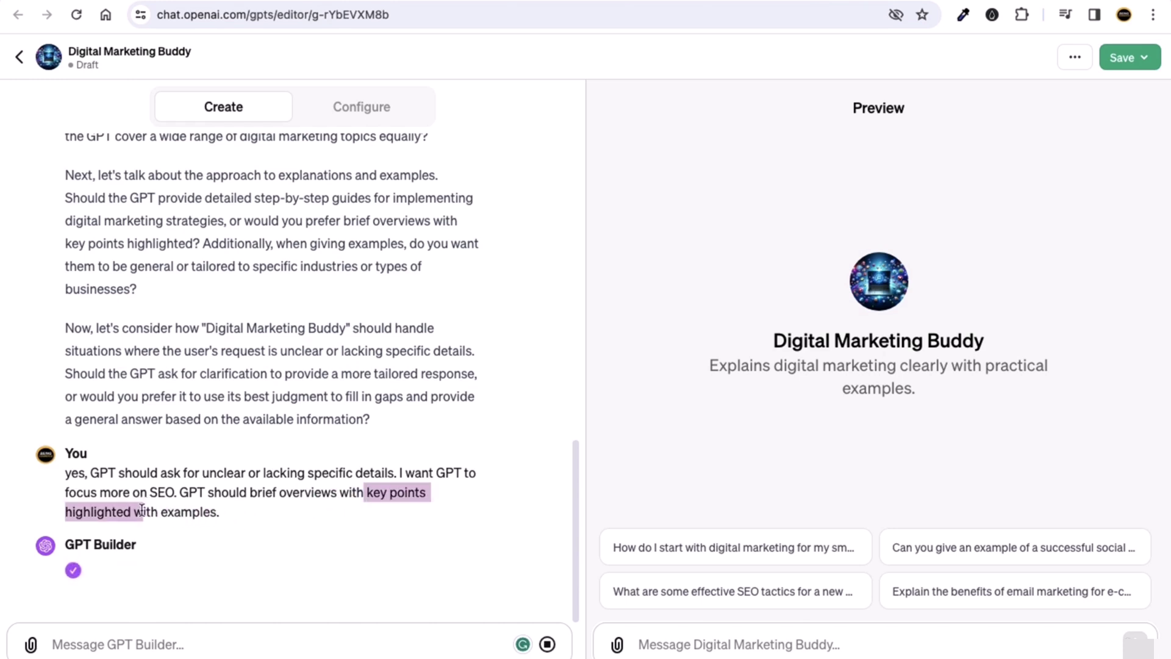
{"action": "left_click", "coordinate": [243, 499]}
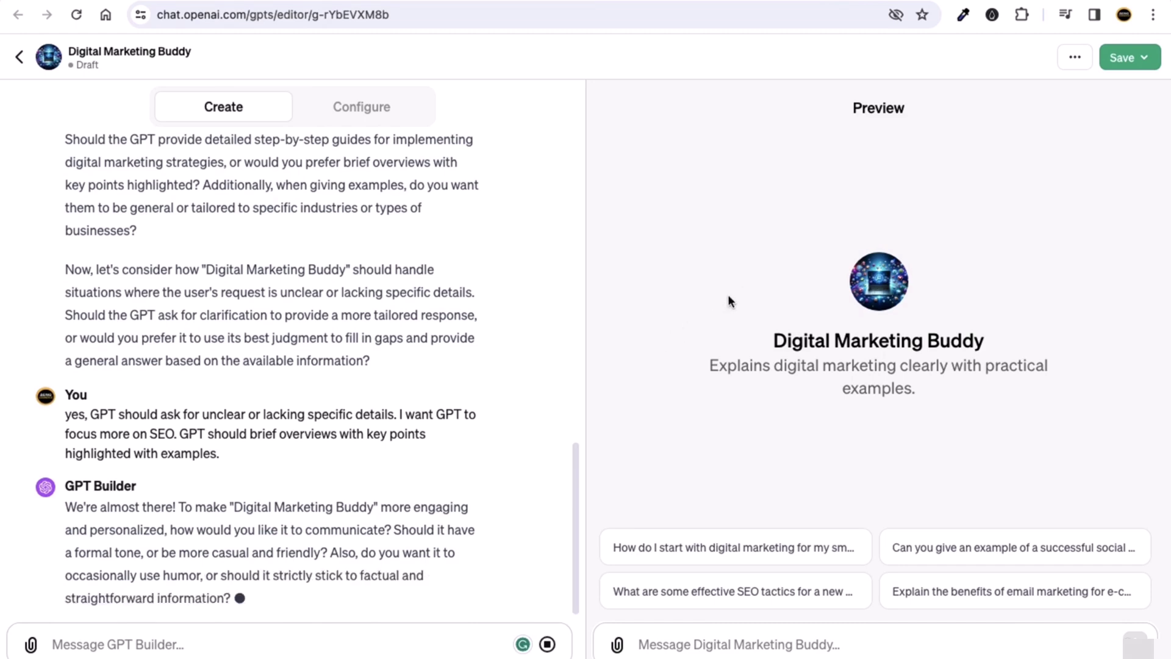
Step: Begin the reply to the builder's question about communication style with "friendly tone."
{"action": "left_click_drag", "start_coordinate": [780, 344], "coordinate": [962, 342]}
{"action": "left_click", "coordinate": [297, 473]}
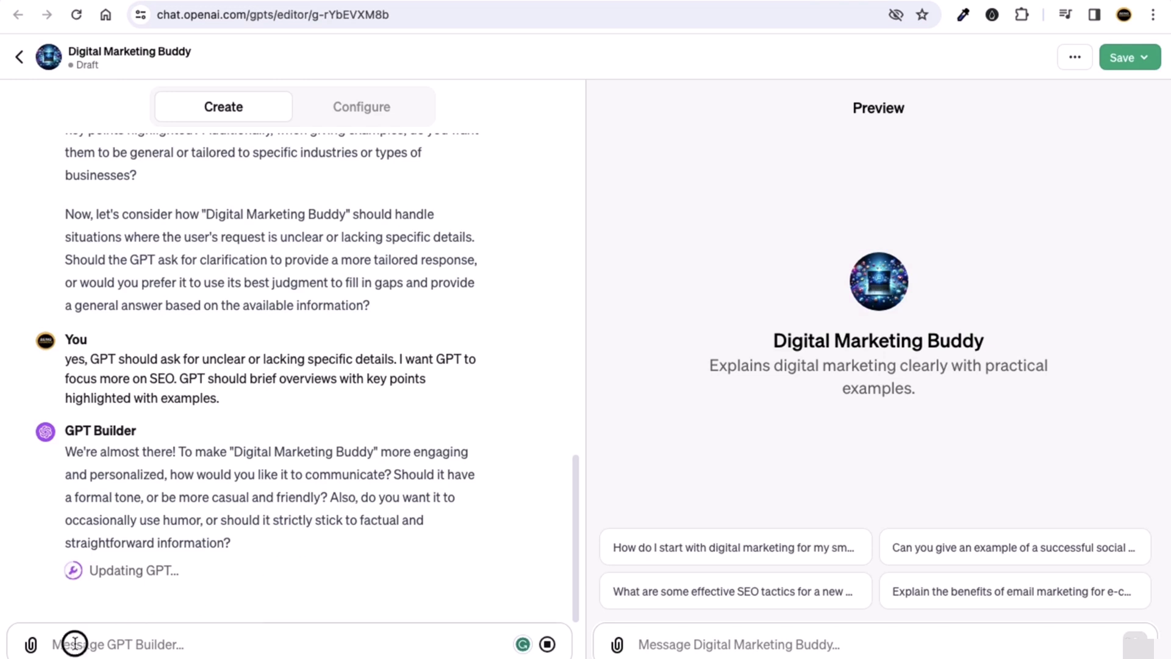
{"action": "type", "text": "friendly tone."}
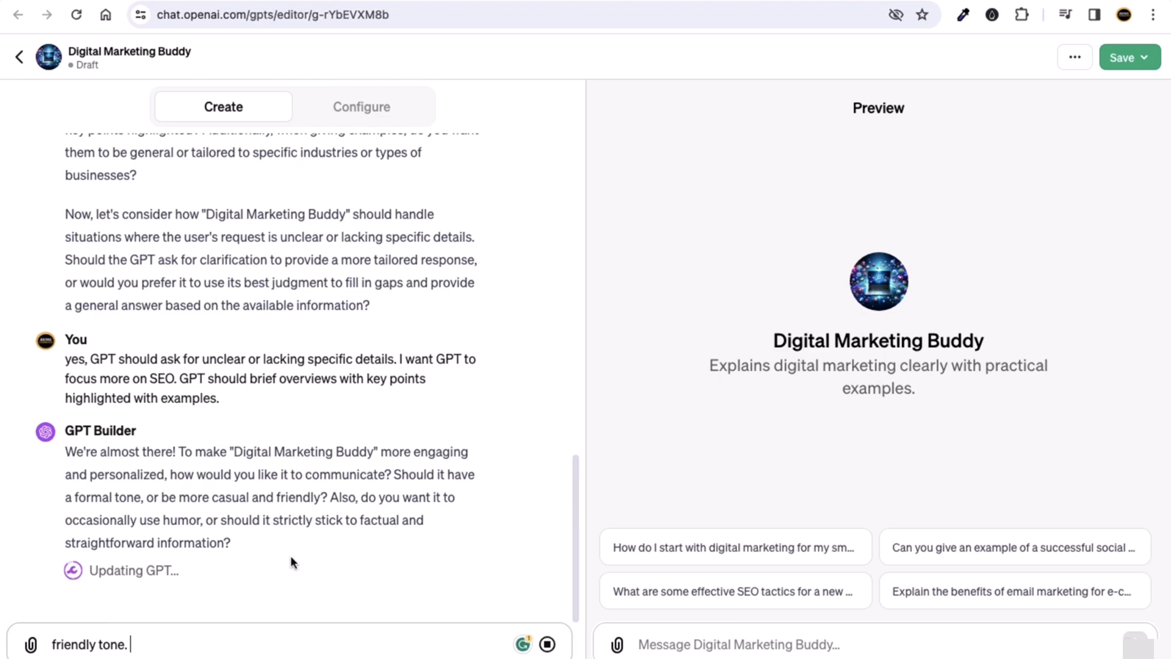
Step: Add "it should occasionally use humor." to the reply, copying "occasionally use humor" from the builder's question, and send it
{"action": "double_click", "coordinate": [170, 523]}
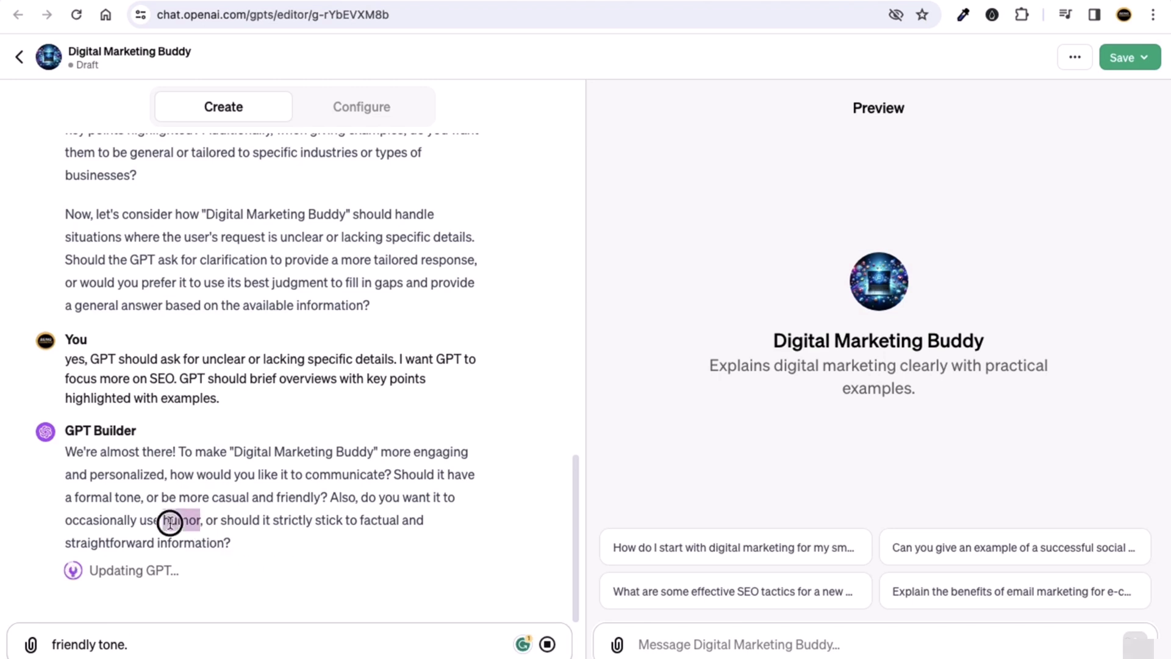
{"action": "left_click", "coordinate": [169, 645]}
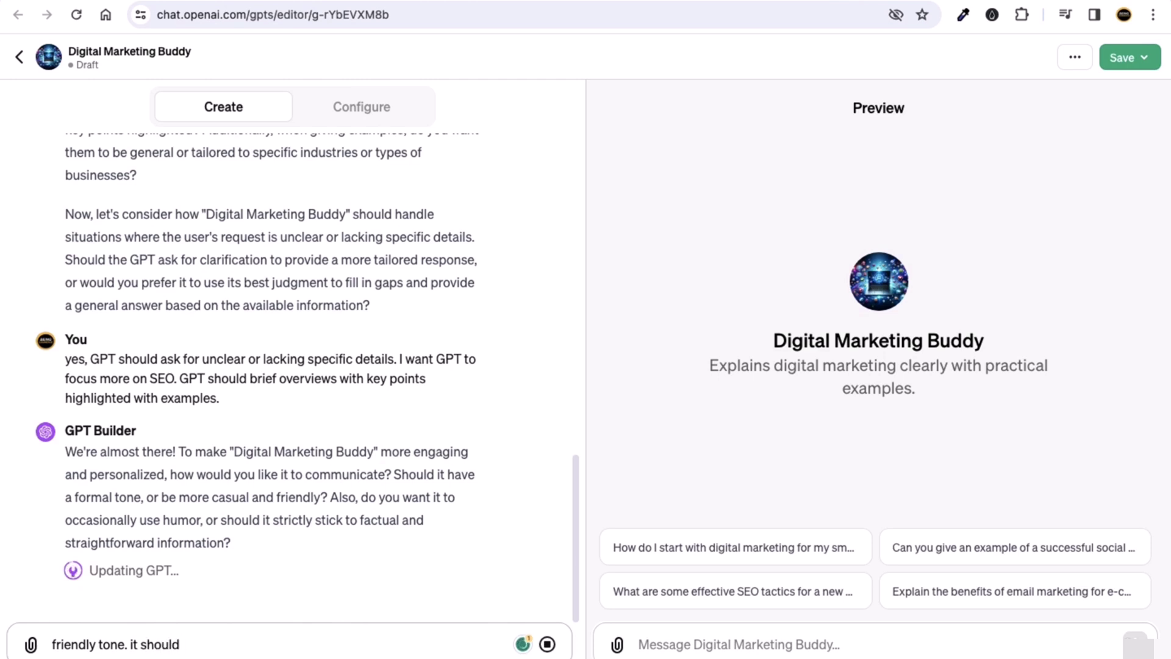
{"action": "left_click_drag", "start_coordinate": [67, 519], "coordinate": [202, 521]}
{"action": "key", "text": "ctrl+c"}
{"action": "left_click", "coordinate": [219, 648]}
{"action": "key", "text": "ctrl+v"}
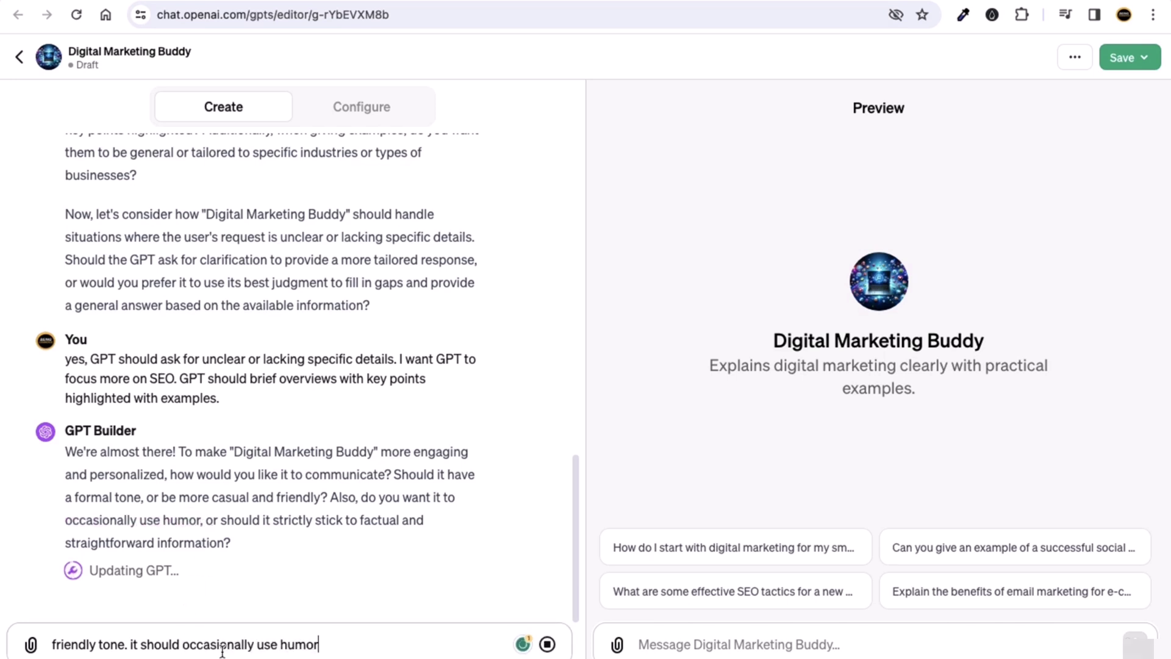
{"action": "type", "text": "."}
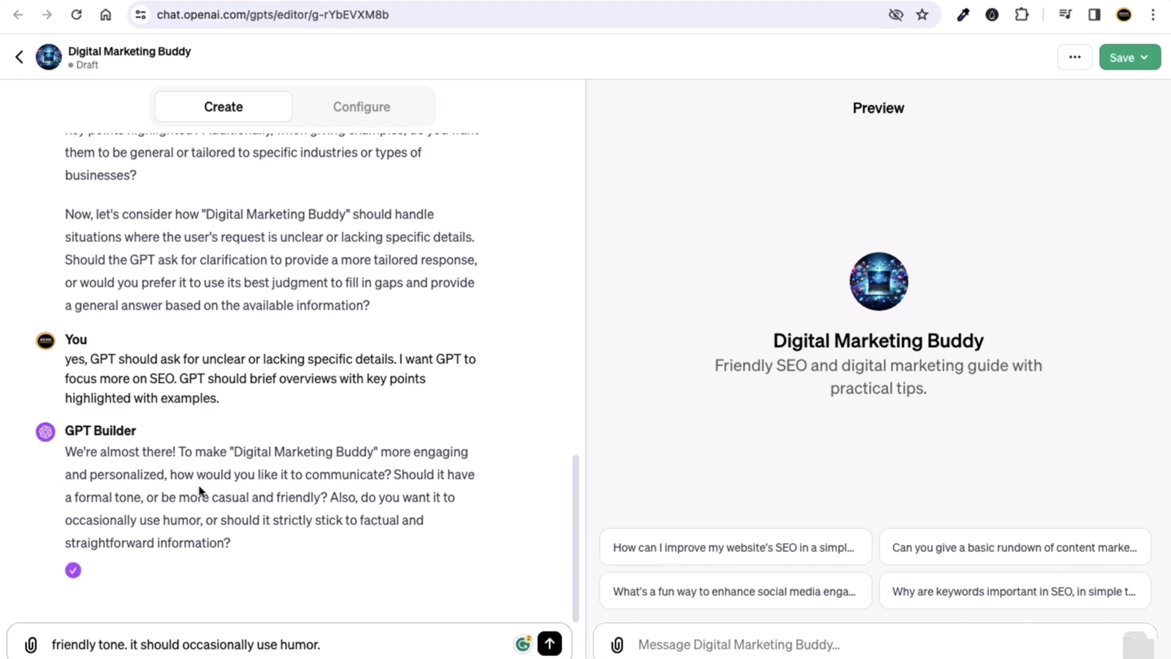
{"action": "left_click", "coordinate": [335, 640]}
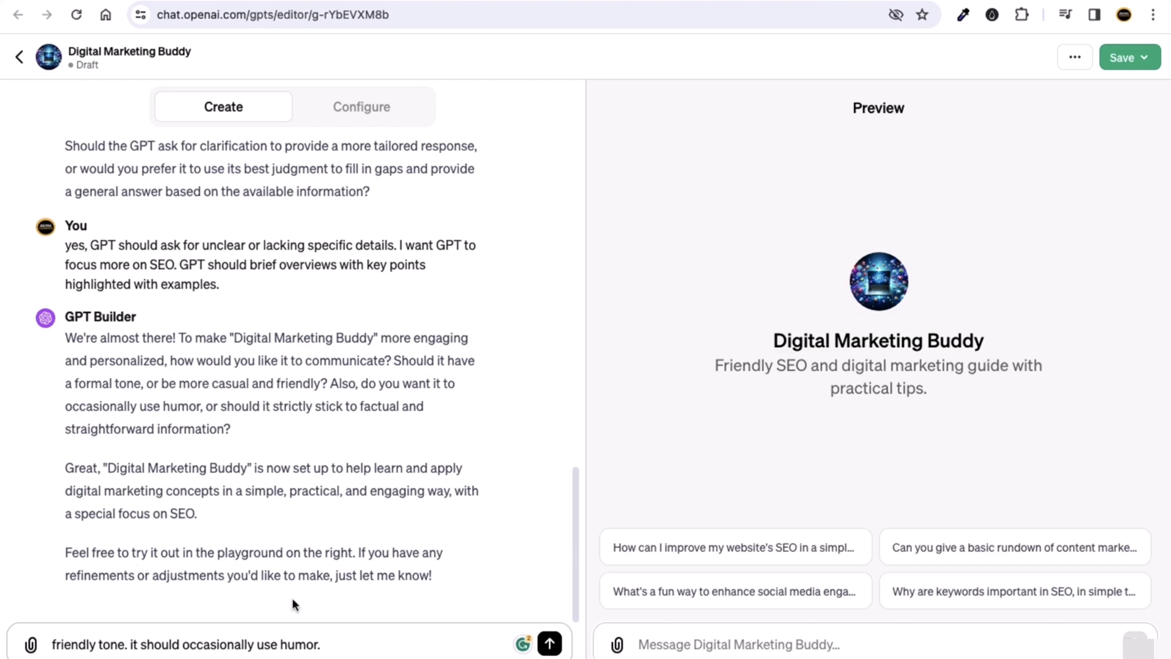
{"action": "left_click", "coordinate": [550, 644]}
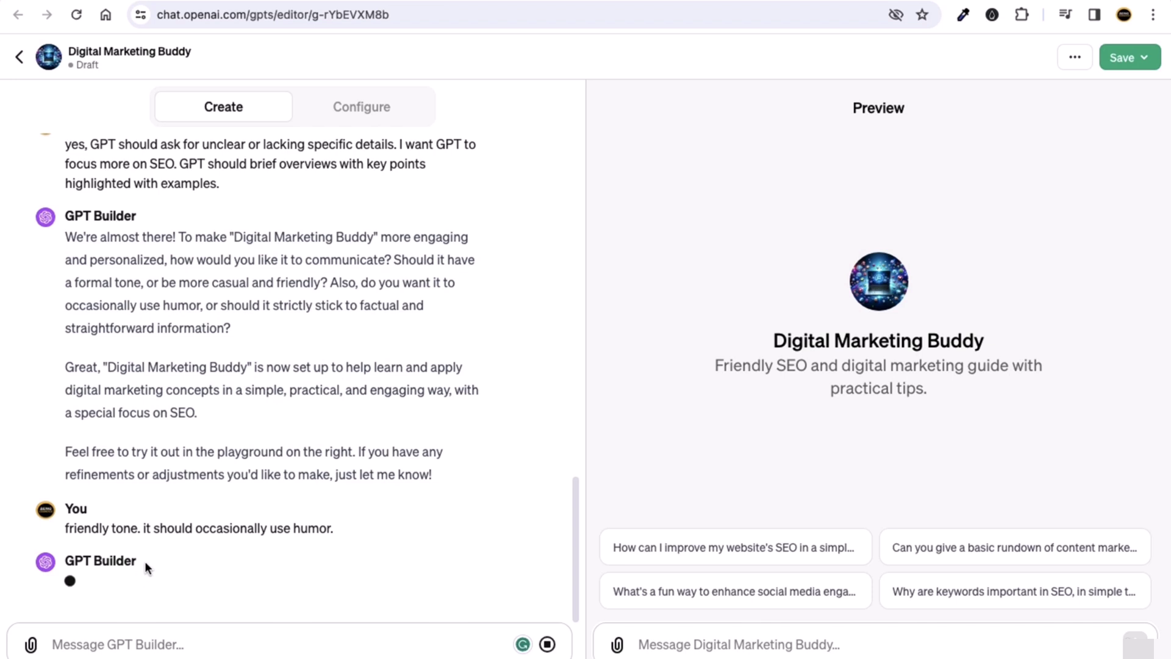
{"action": "left_click_drag", "start_coordinate": [139, 526], "coordinate": [80, 527]}
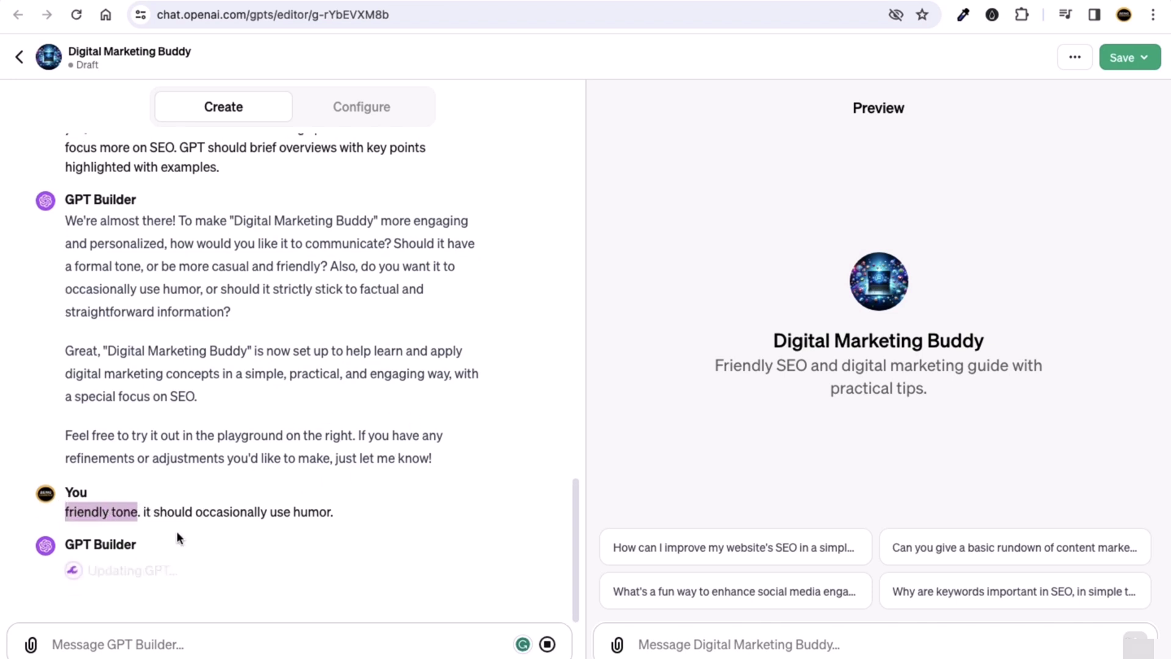
{"action": "left_click_drag", "start_coordinate": [176, 512], "coordinate": [335, 513]}
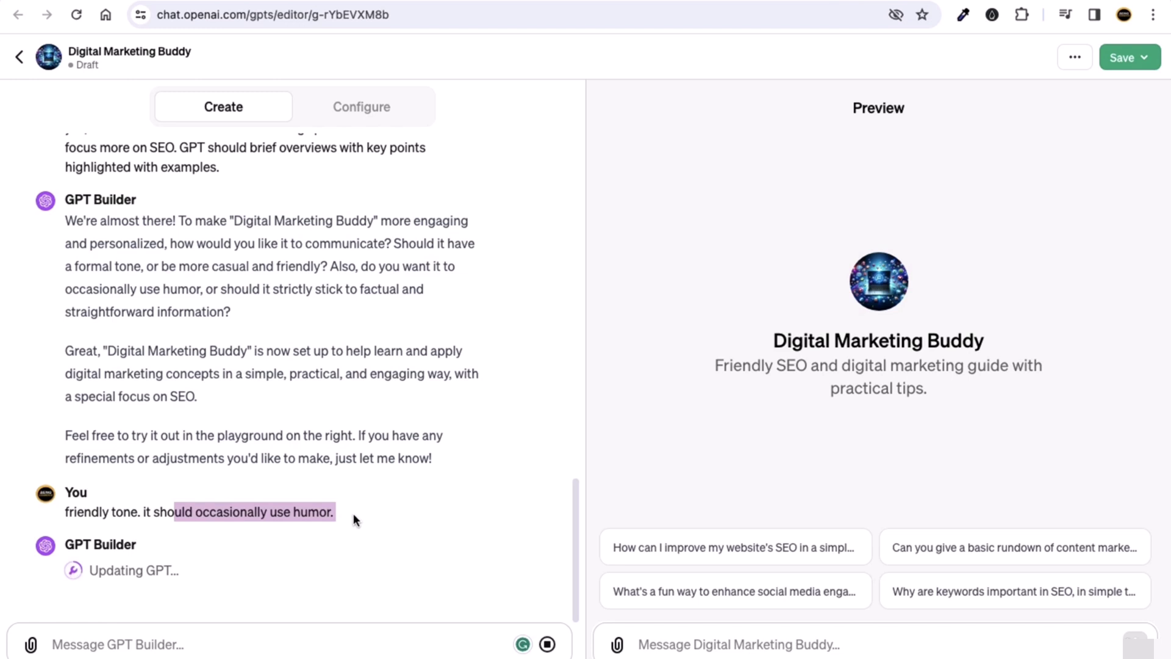
{"action": "left_click", "coordinate": [355, 523]}
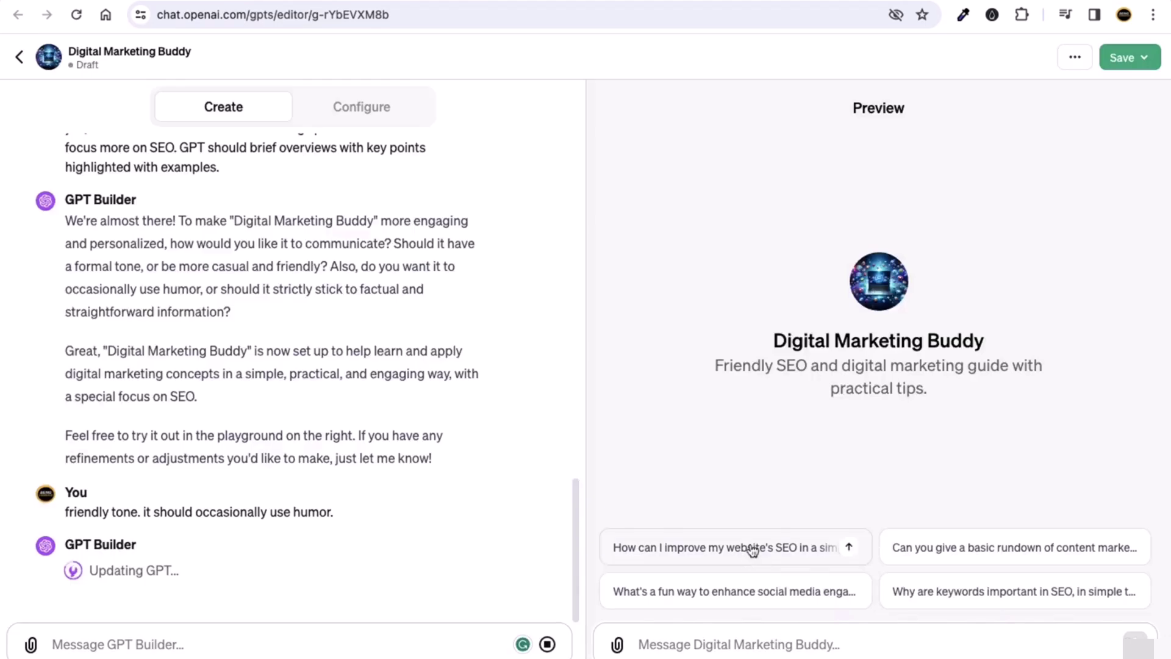
Step: Open ChatGPT at chat.openai.com in a new browser tab
{"action": "key", "text": "ctrl+t"}
{"action": "type", "text": "ch"}
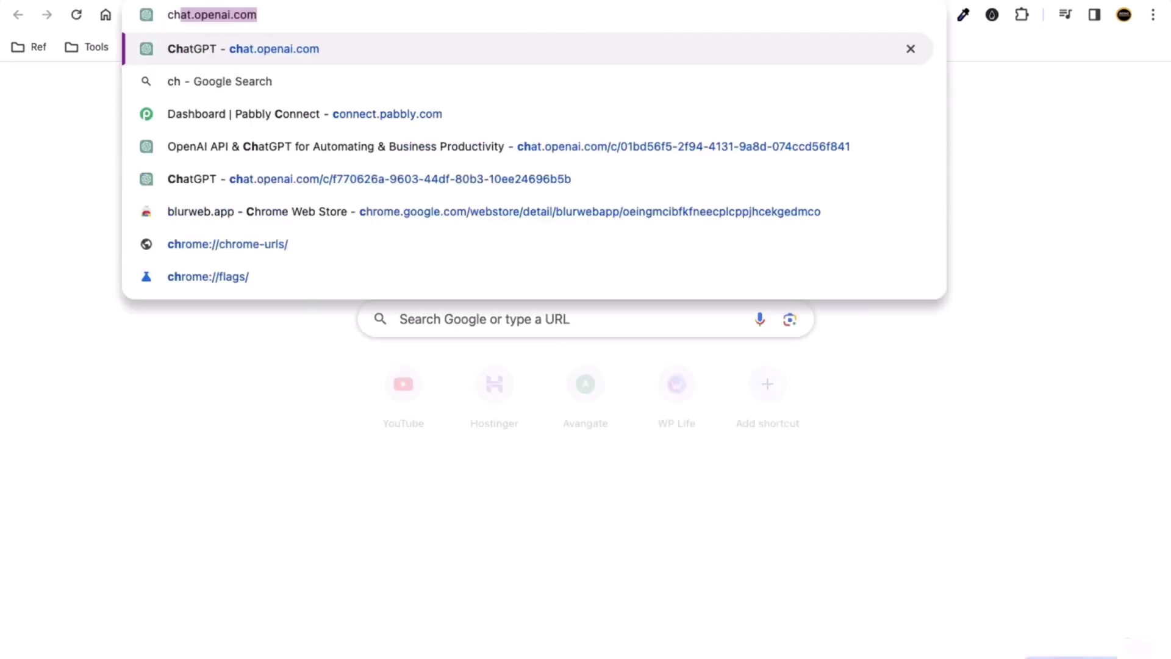
{"action": "key", "text": "Return"}
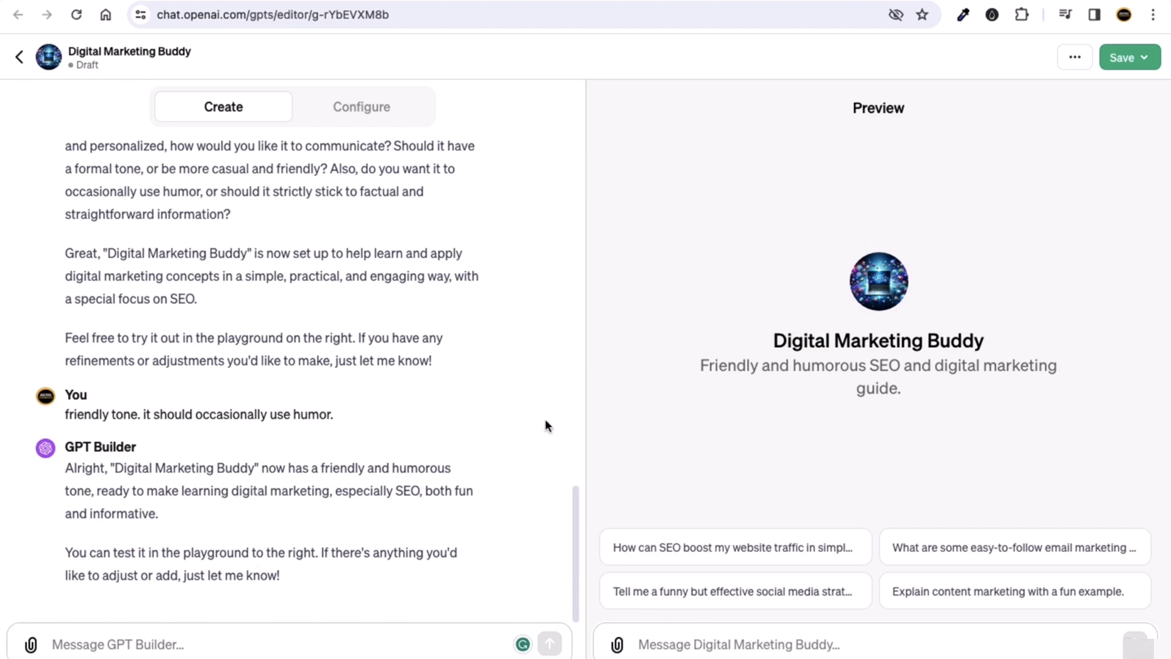
Step: Save the Digital Marketing Buddy GPT and publish it to "Only me"
{"action": "left_click", "coordinate": [1140, 58]}
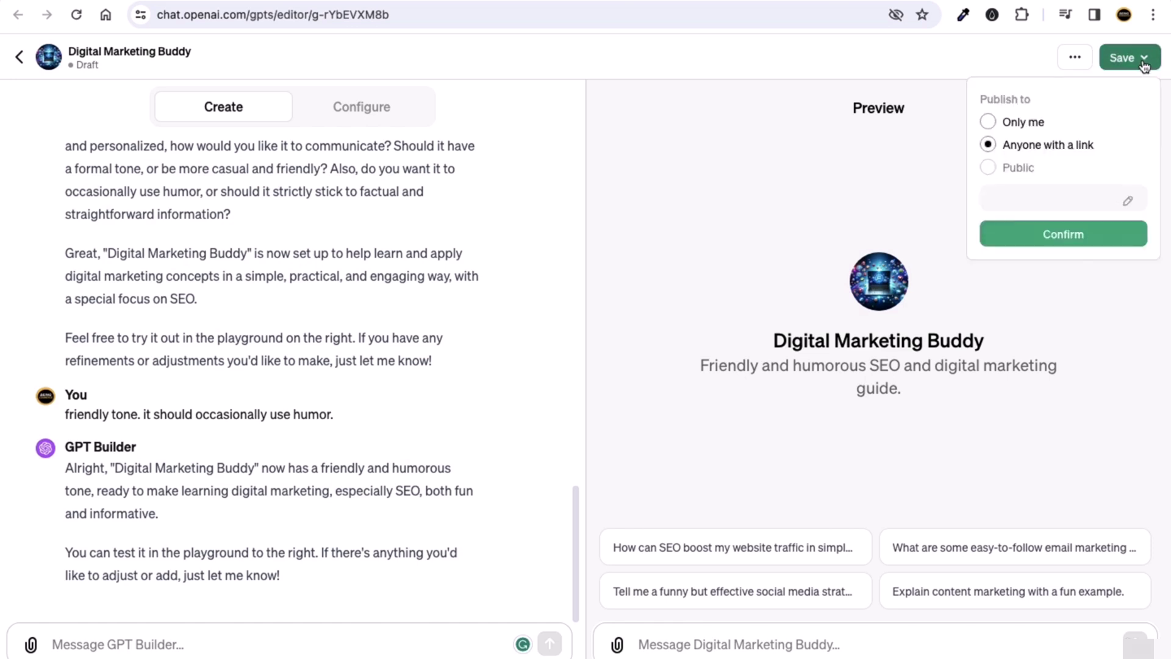
{"action": "left_click", "coordinate": [988, 123]}
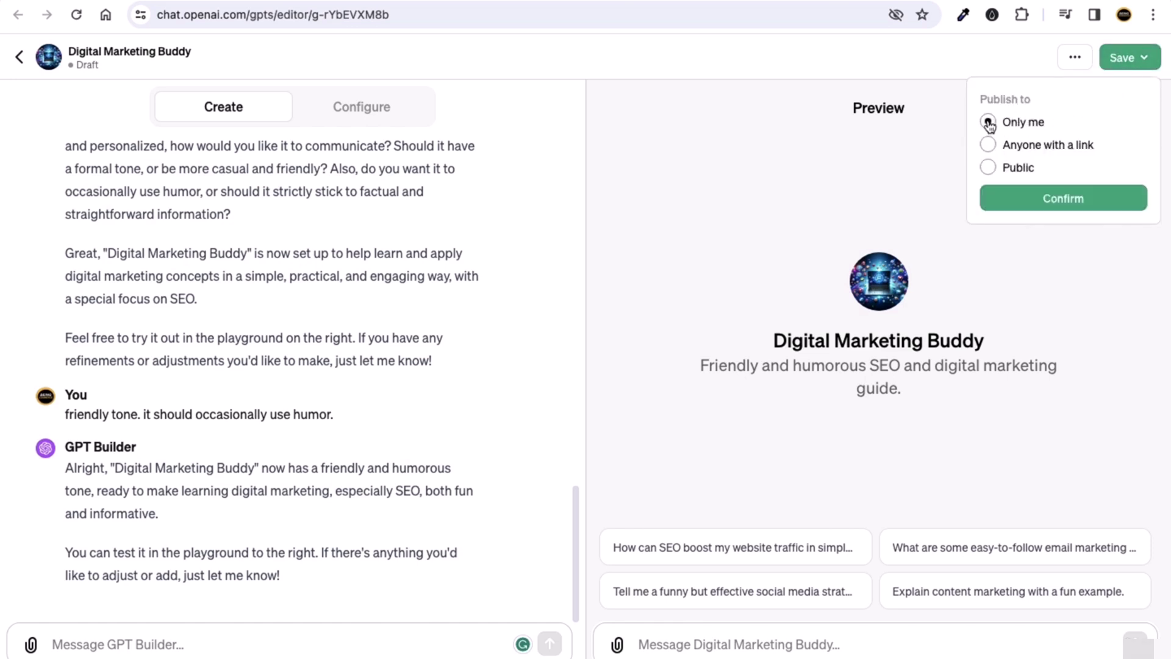
{"action": "left_click", "coordinate": [1055, 202]}
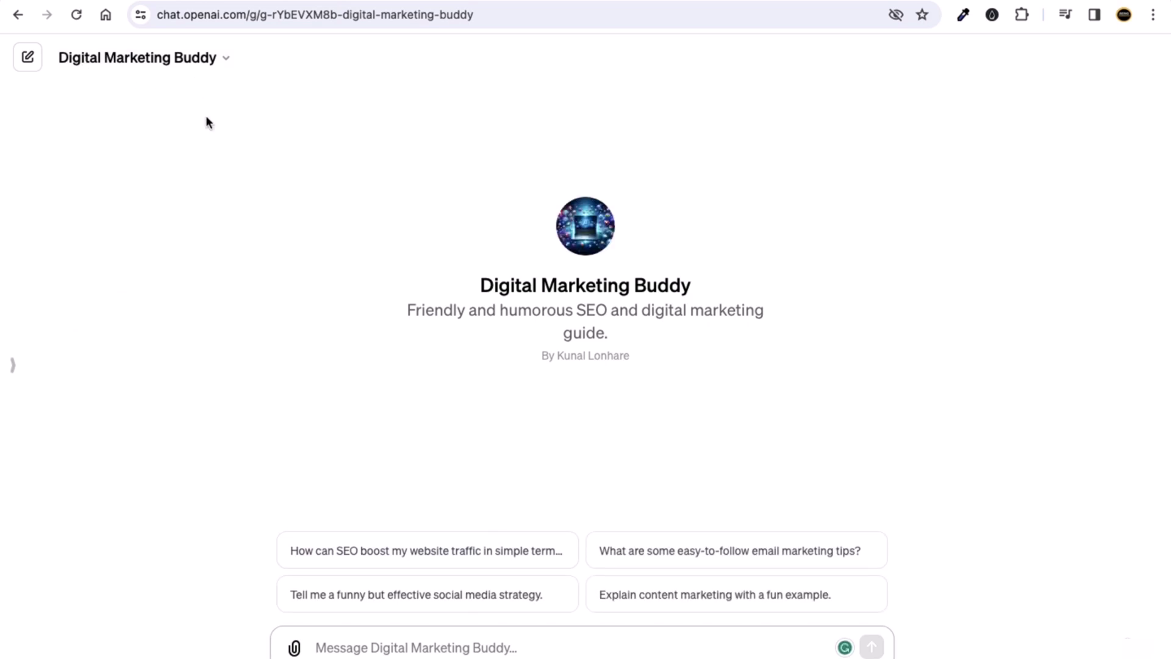
Step: Show the sidebar, switch to the standard ChatGPT chat, and return to the Digital Marketing Buddy GPT
{"action": "left_click", "coordinate": [14, 365]}
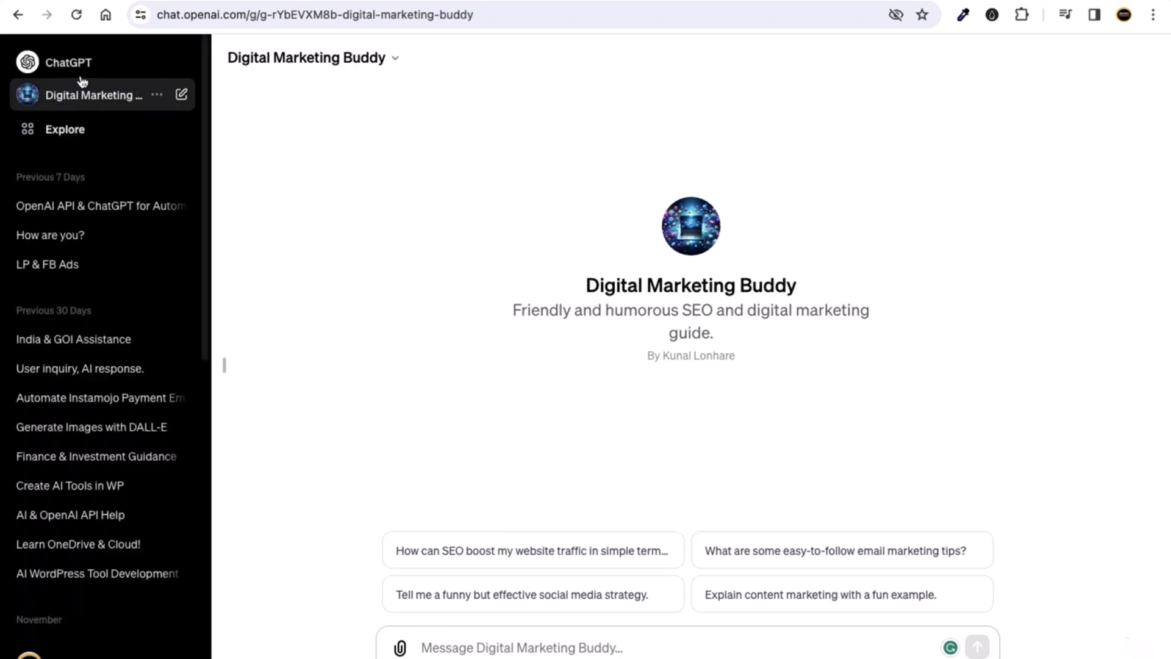
{"action": "left_click", "coordinate": [89, 71]}
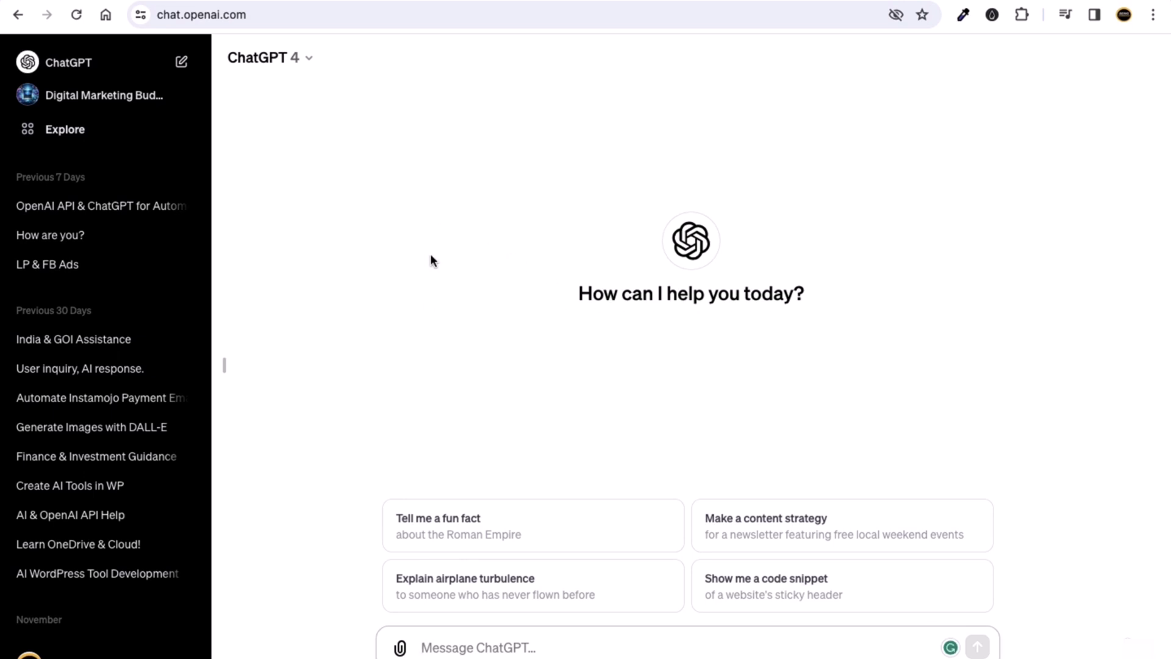
{"action": "left_click", "coordinate": [96, 98]}
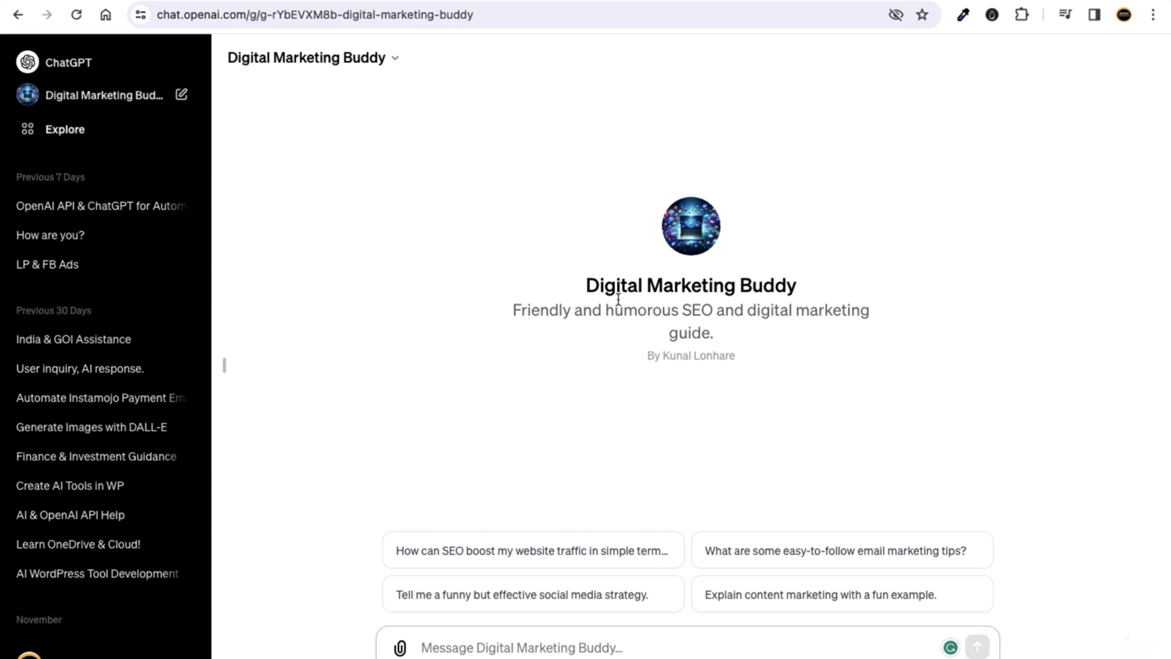
{"action": "mouse_move", "coordinate": [580, 296]}
{"action": "left_mouse_down"}
{"action": "mouse_move", "coordinate": [666, 288]}
{"action": "mouse_move", "coordinate": [585, 287]}
{"action": "left_mouse_up"}
{"action": "left_click_drag", "start_coordinate": [745, 360], "coordinate": [646, 354]}
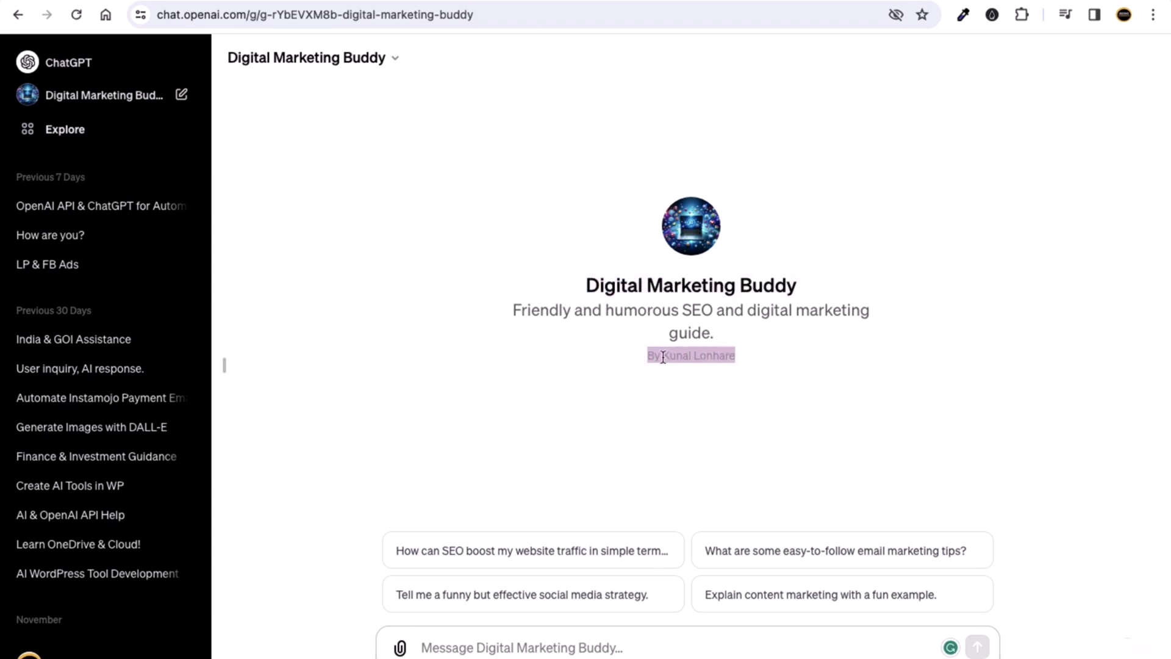
{"action": "left_click", "coordinate": [587, 376]}
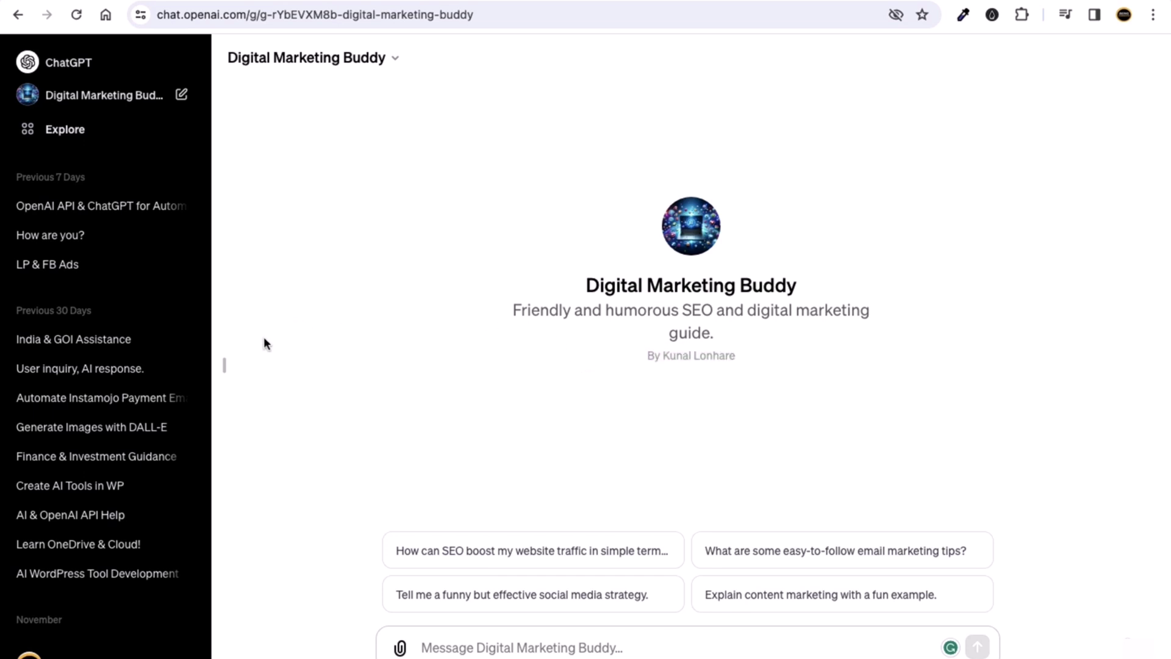
Step: Hide the sidebar and look over the options available for the Digital Marketing Buddy GPT
{"action": "left_click", "coordinate": [227, 368]}
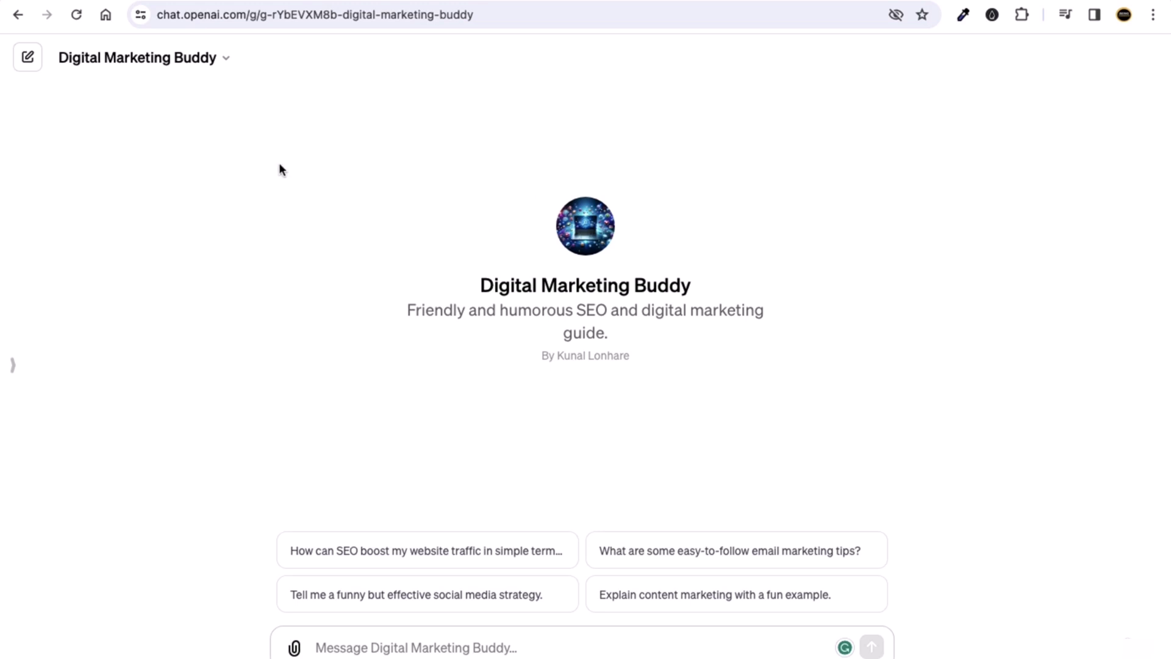
{"action": "left_click", "coordinate": [225, 57]}
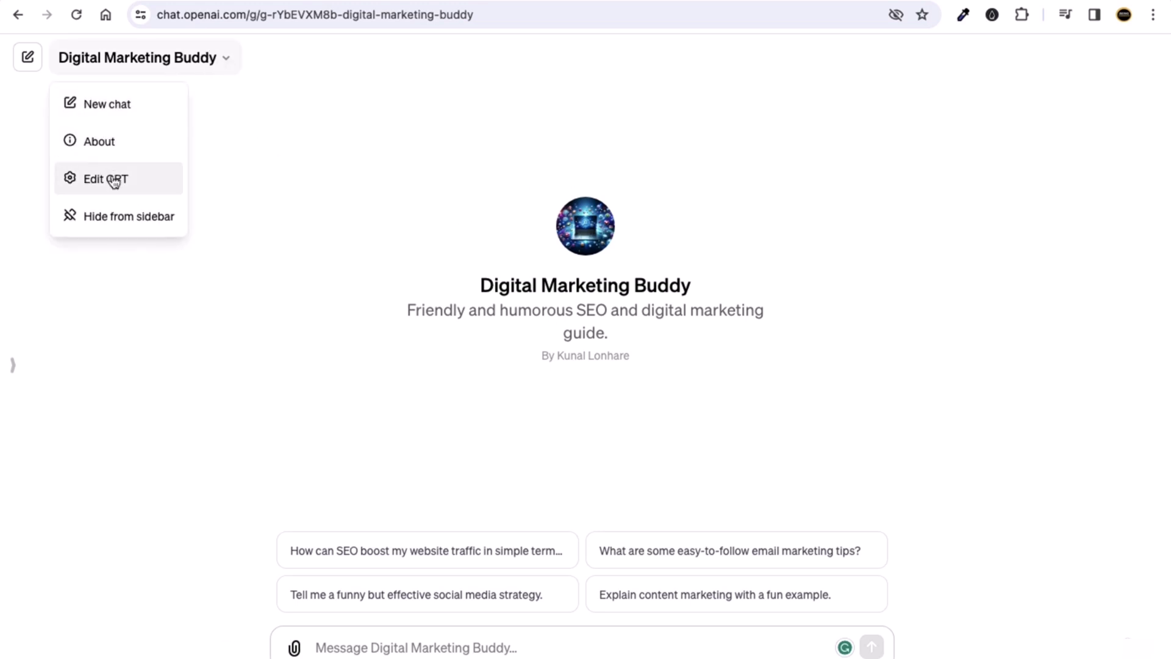
{"action": "left_click", "coordinate": [243, 193]}
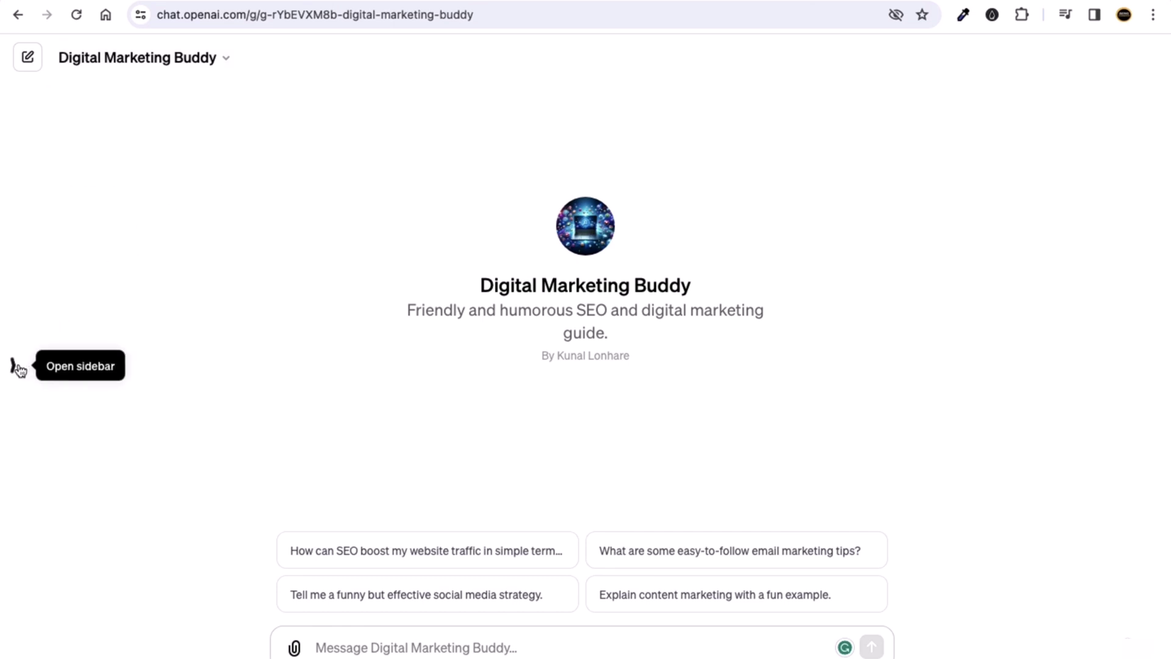